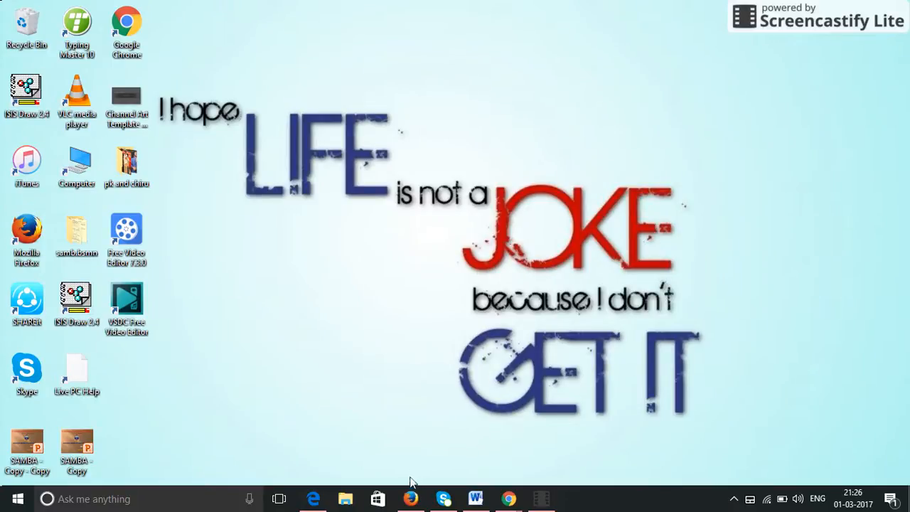
Step: Switch to Firefox and show the image results for "background for thumbnail"
mouse_move(409, 499)
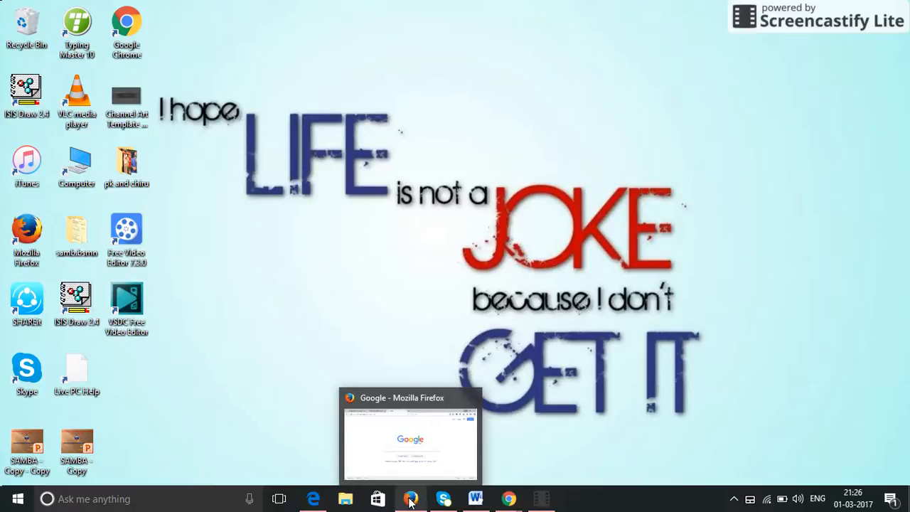
click(410, 500)
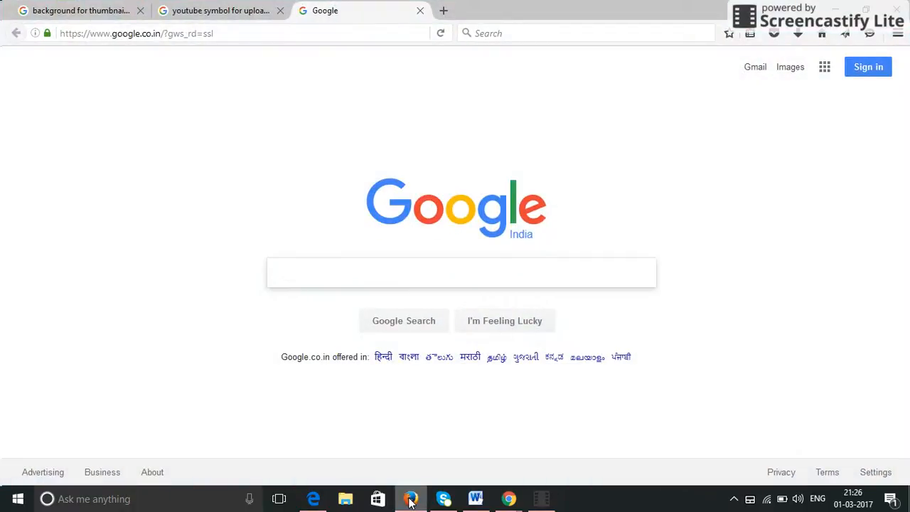
click(81, 20)
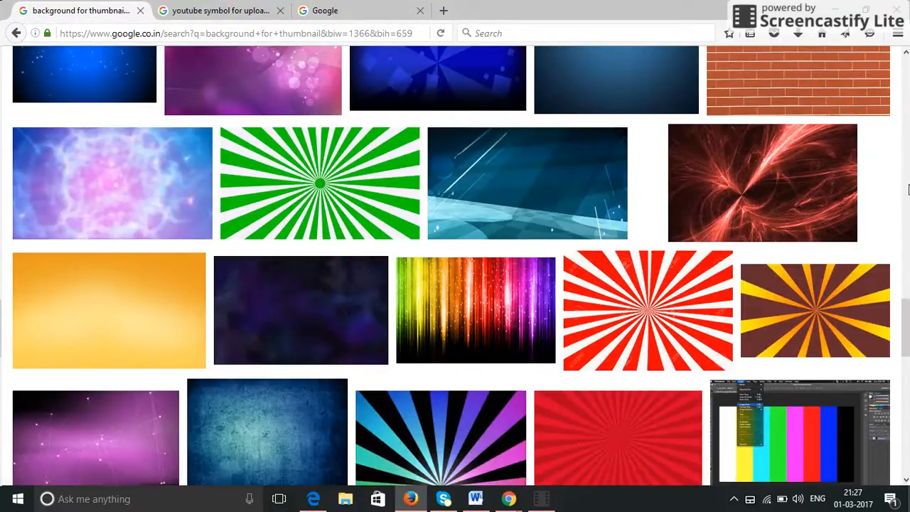
drag(905, 327, 904, 328)
scroll(904, 328, up, 2)
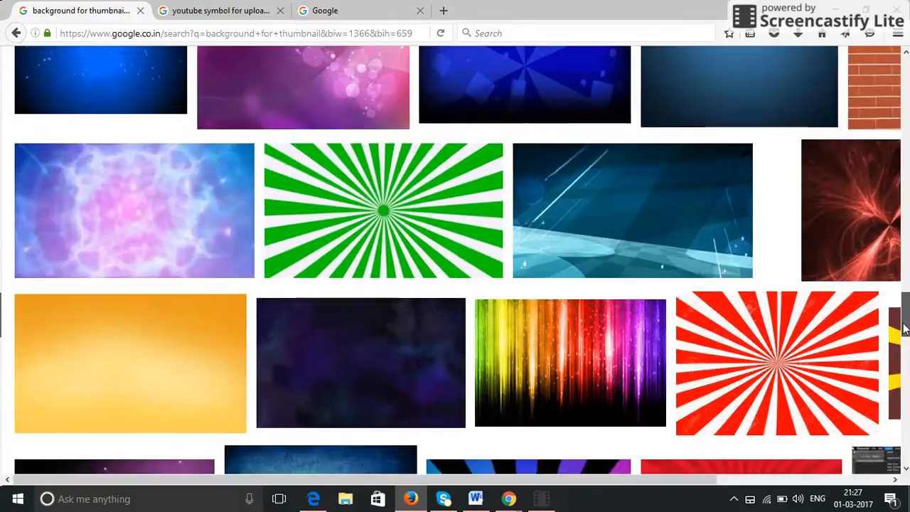
scroll(905, 328, up, 2)
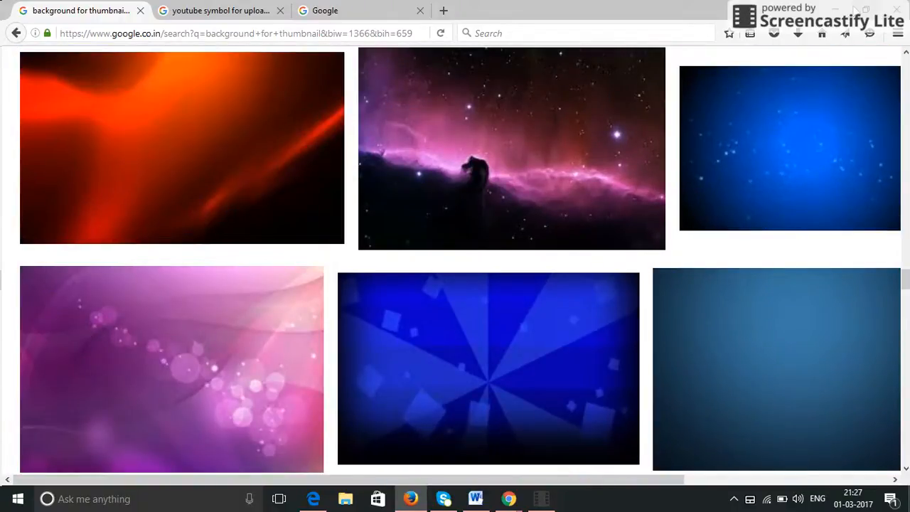
Step: Reduce the page zoom of the background image results to 100%
click(897, 33)
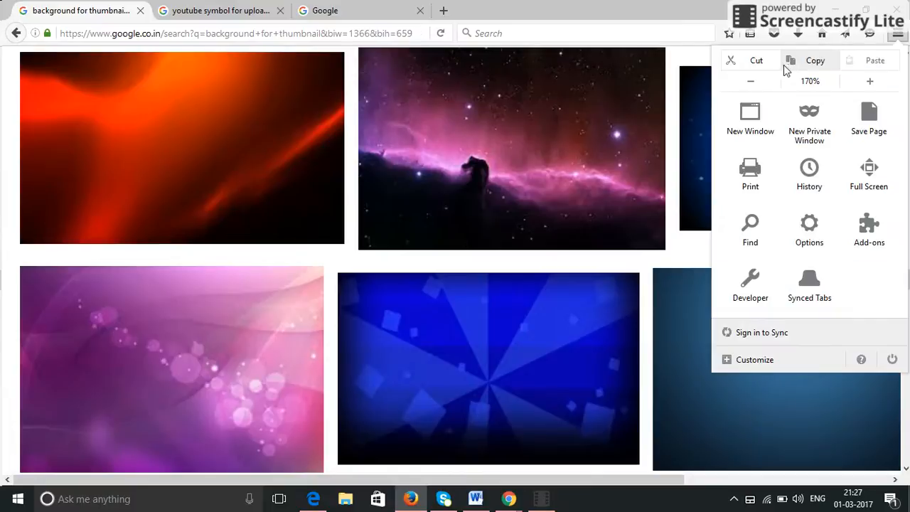
click(752, 86)
click(752, 86)
click(753, 86)
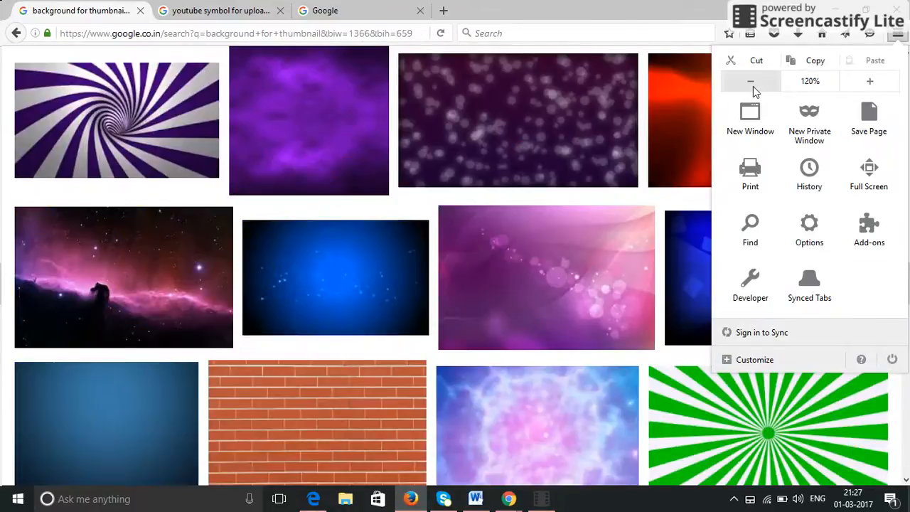
click(752, 86)
click(752, 86)
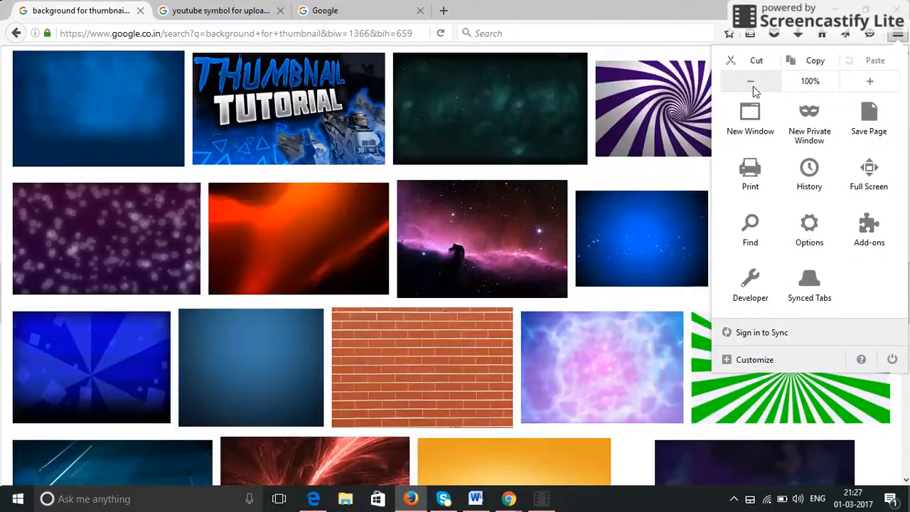
click(672, 54)
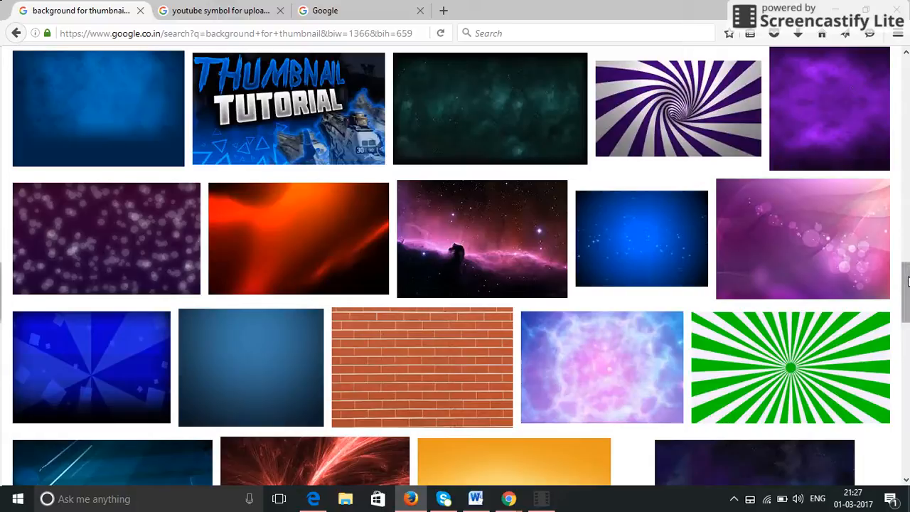
Step: Save the plain orange-yellow gradient background from the image results to the Desktop as 1
drag(907, 281, 908, 60)
key(ctrl+minus)
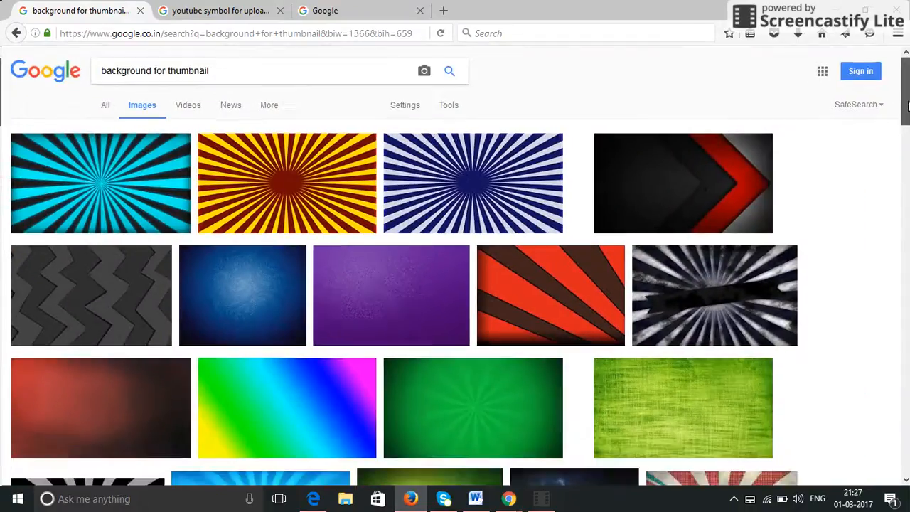
drag(906, 105, 906, 327)
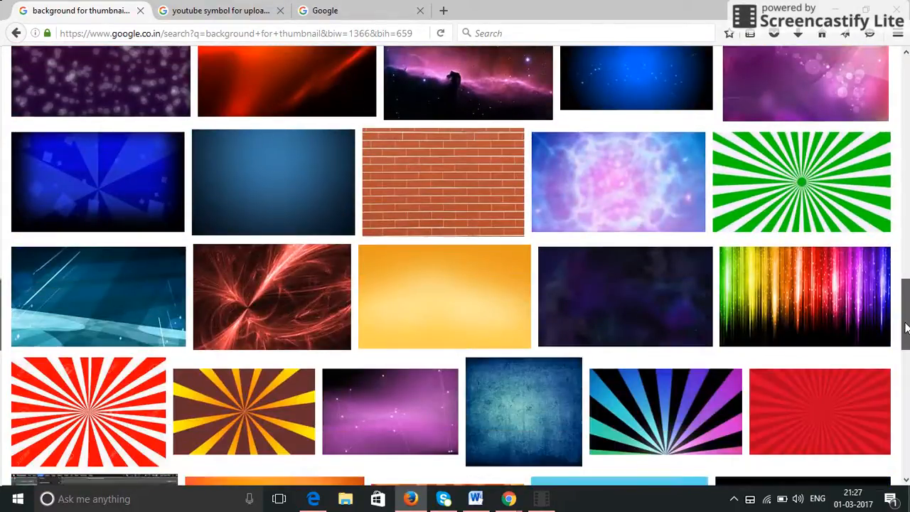
right_click(481, 282)
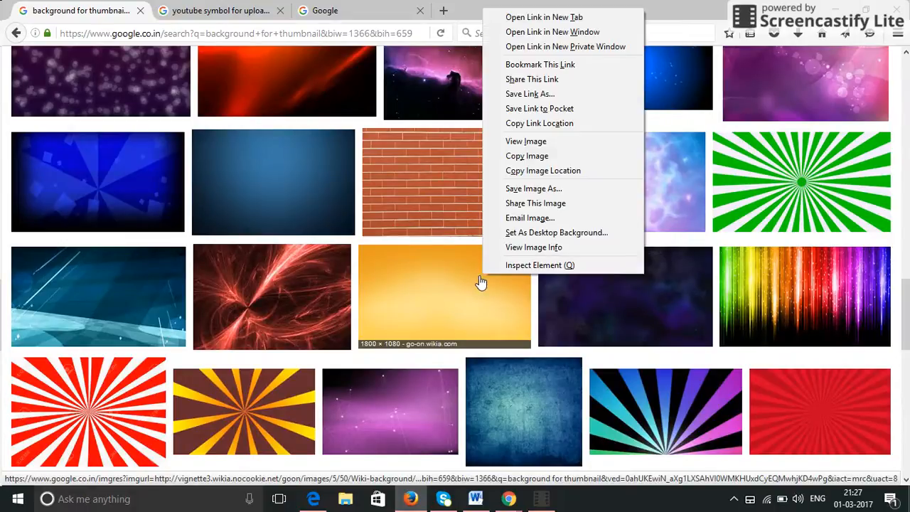
click(526, 188)
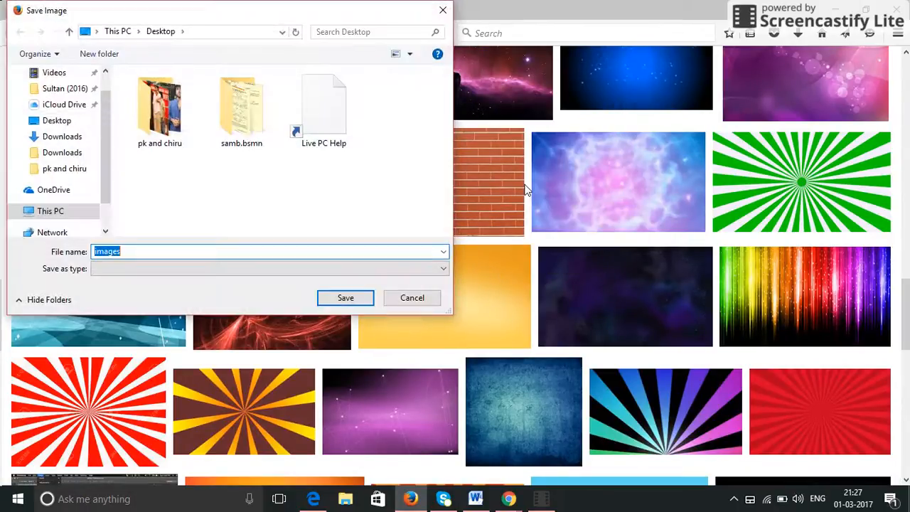
text(1)
click(367, 296)
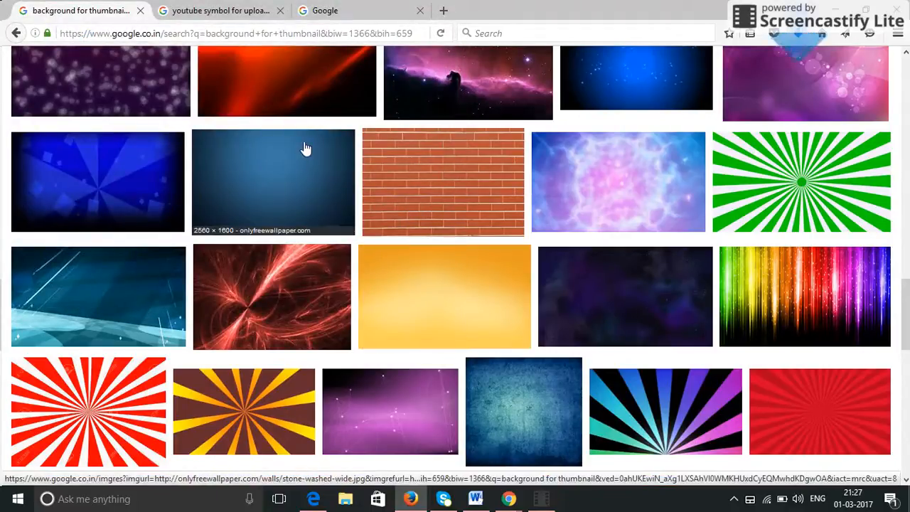
Step: From the "youtube symbol for upload" results, save the red laptop picture with the black upload arrow to the Desktop as 2
click(213, 10)
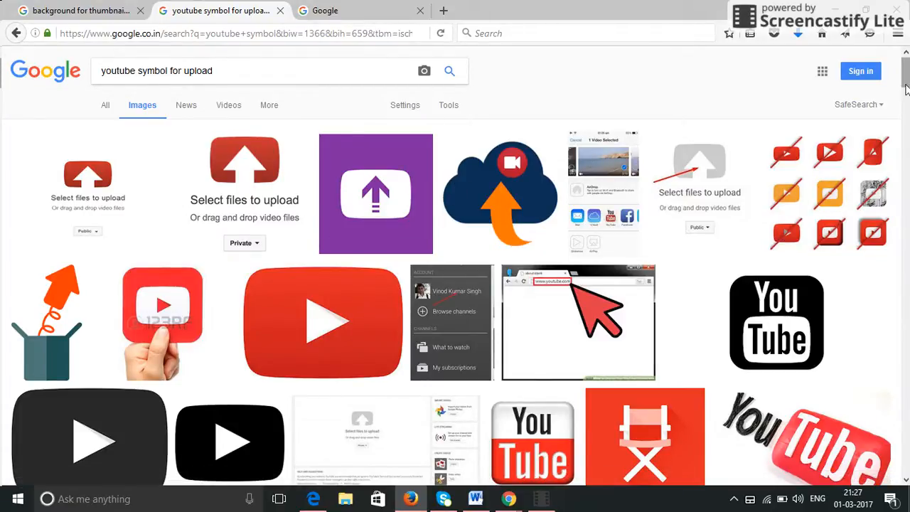
drag(905, 85, 906, 118)
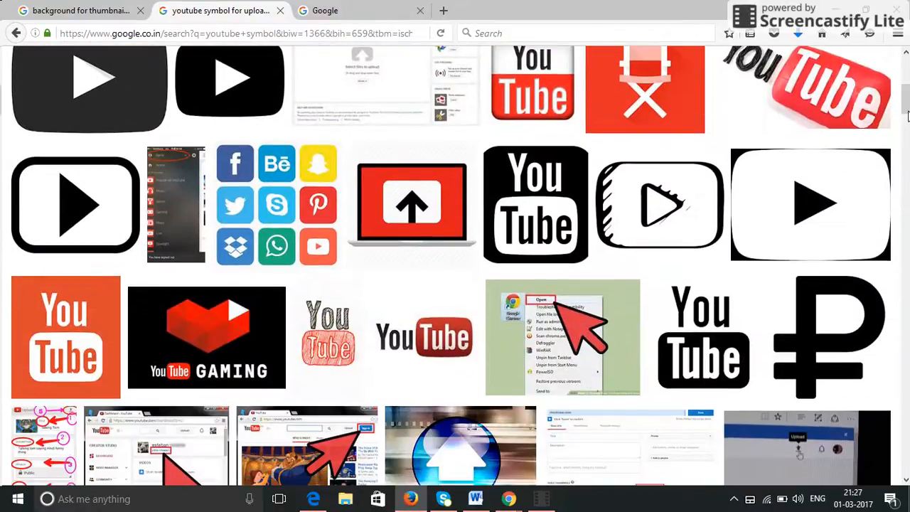
click(415, 232)
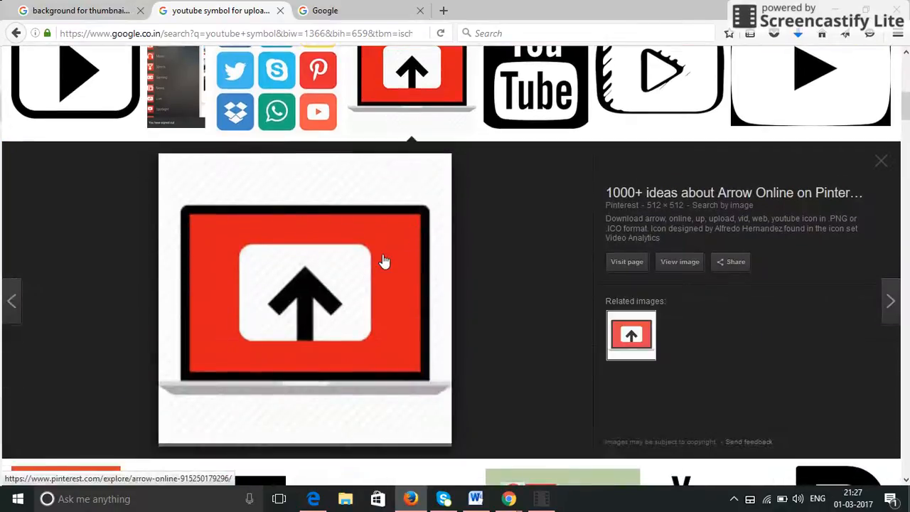
right_click(384, 260)
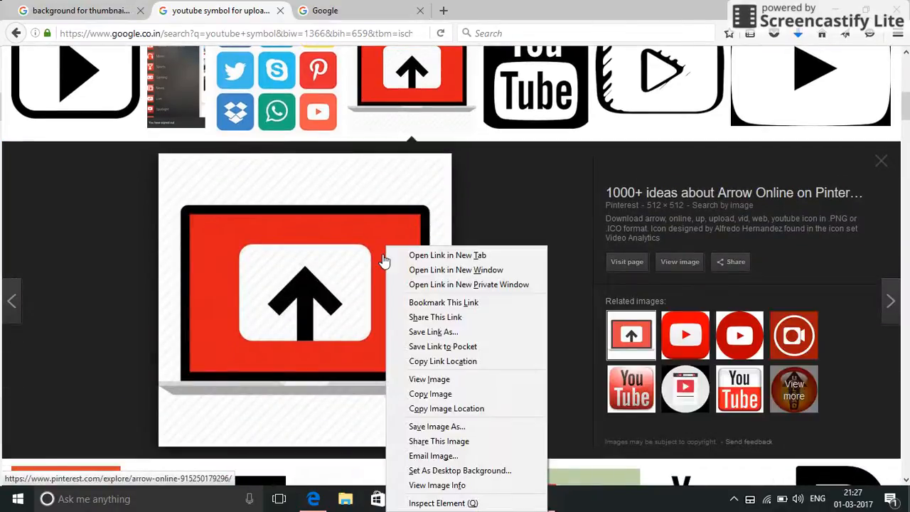
click(448, 429)
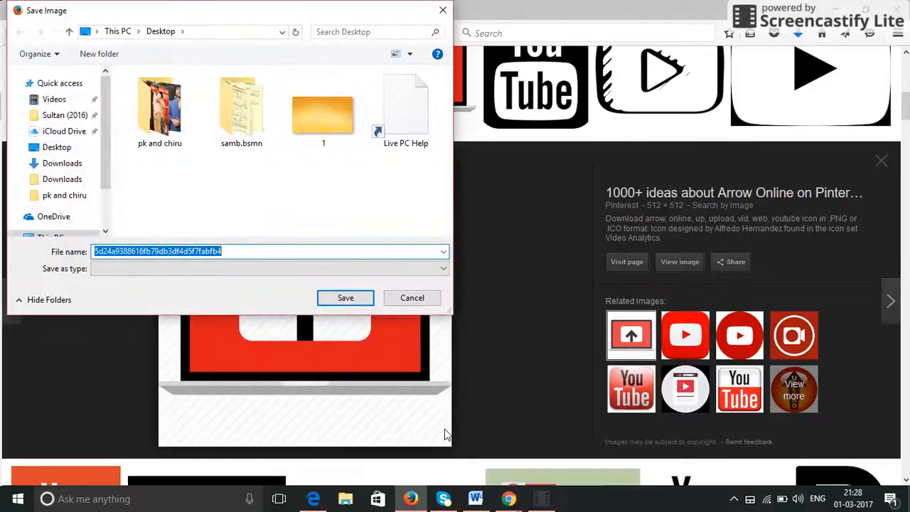
text(2)
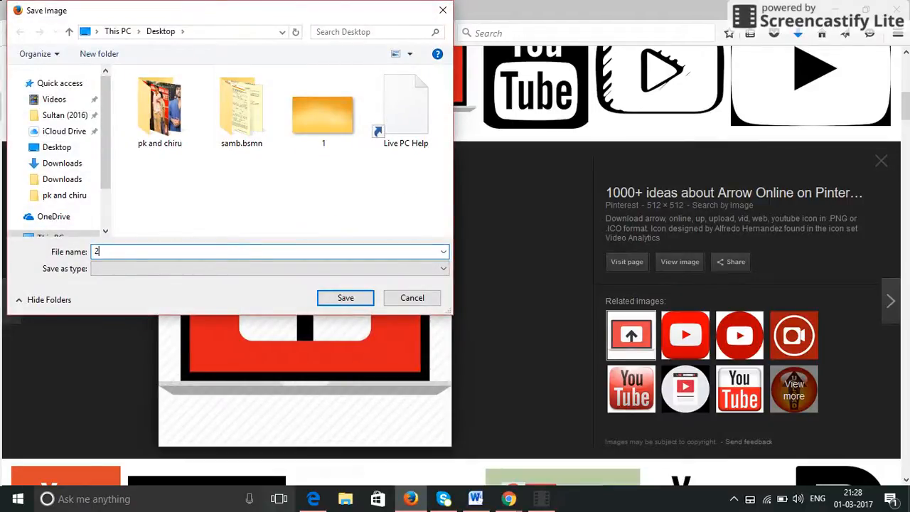
click(357, 299)
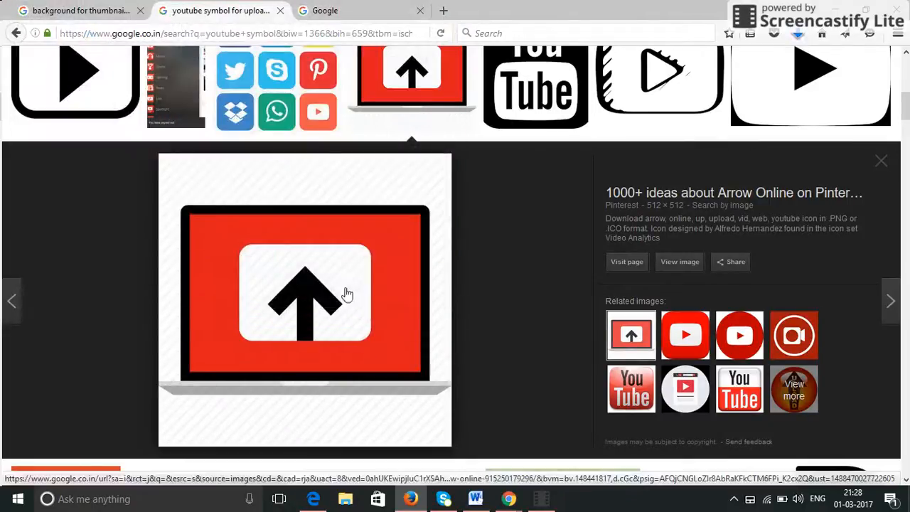
Step: Search Google for picmonkey and open the PicMonkey photo editor website
click(377, 20)
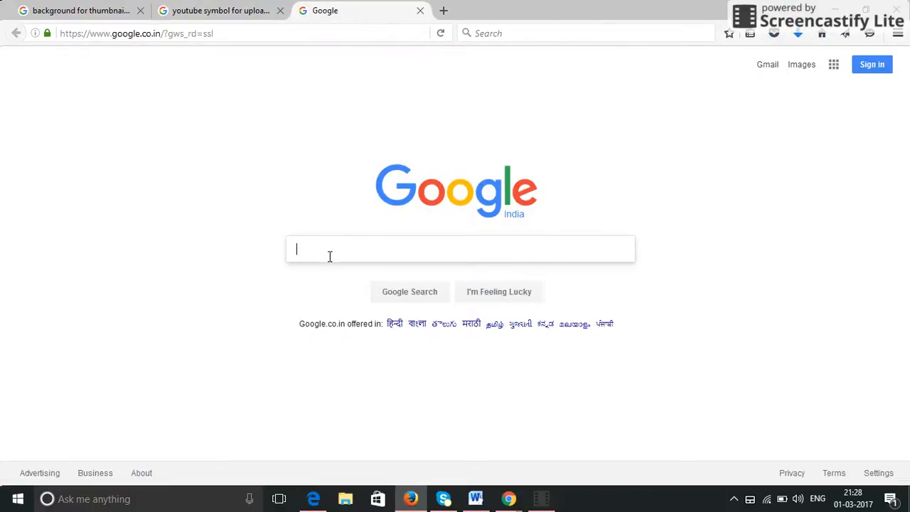
text(pic)
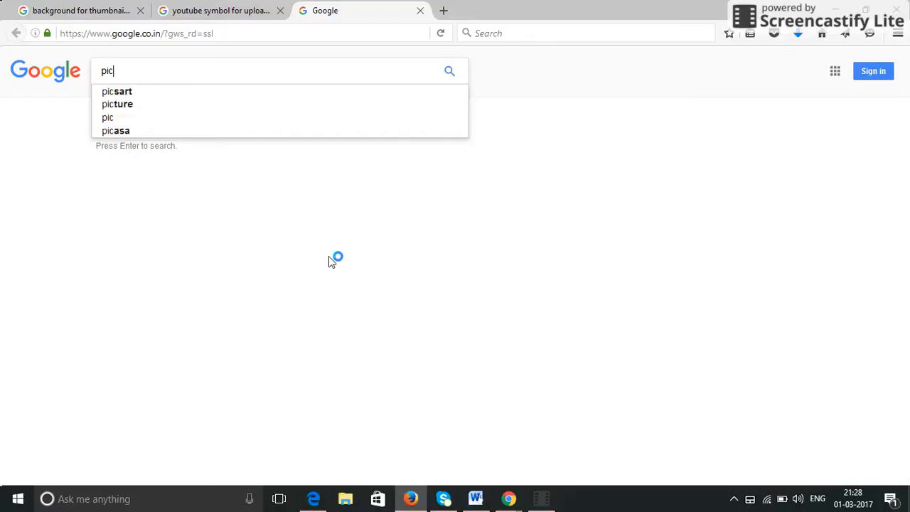
text(monkey)
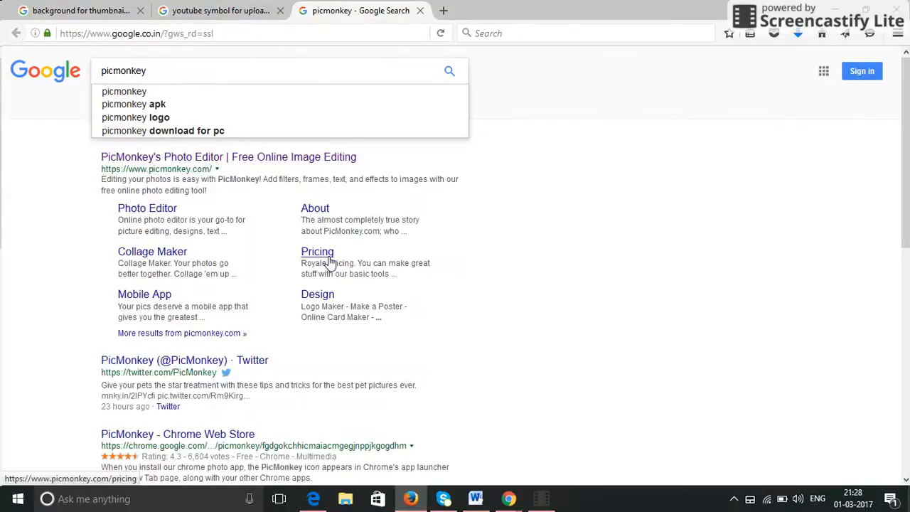
key(Return)
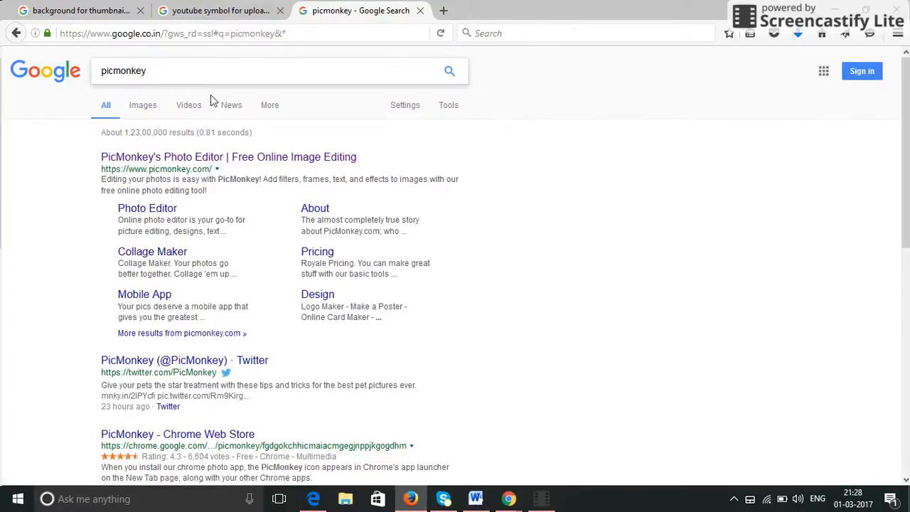
click(202, 162)
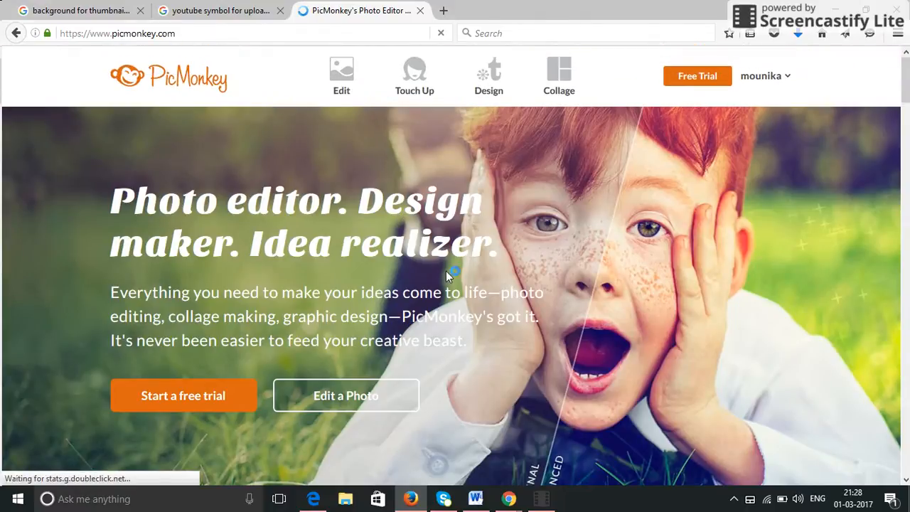
Step: Open the background image 1 from the Desktop in PicMonkey's photo editor
click(342, 78)
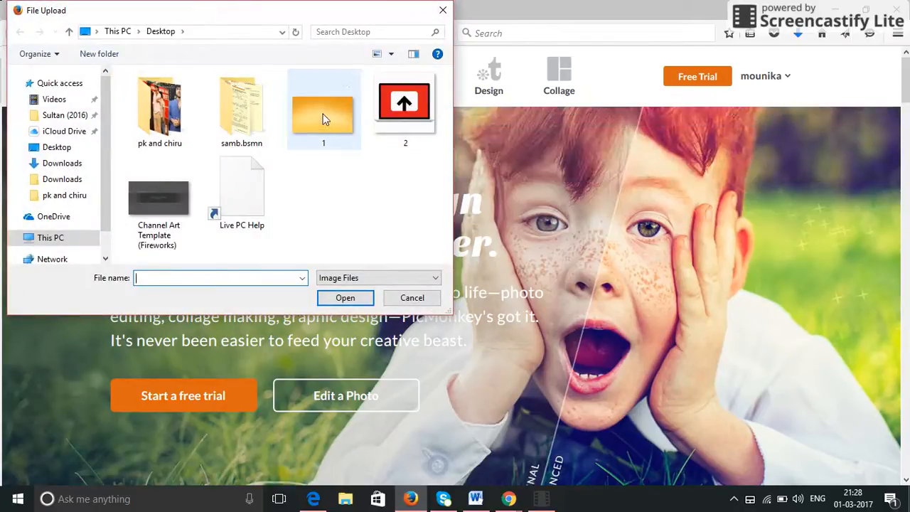
click(324, 119)
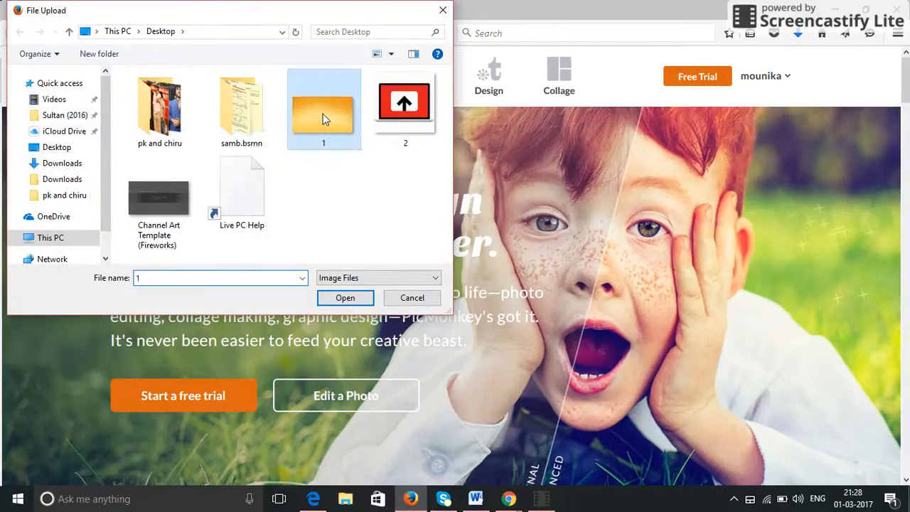
click(346, 299)
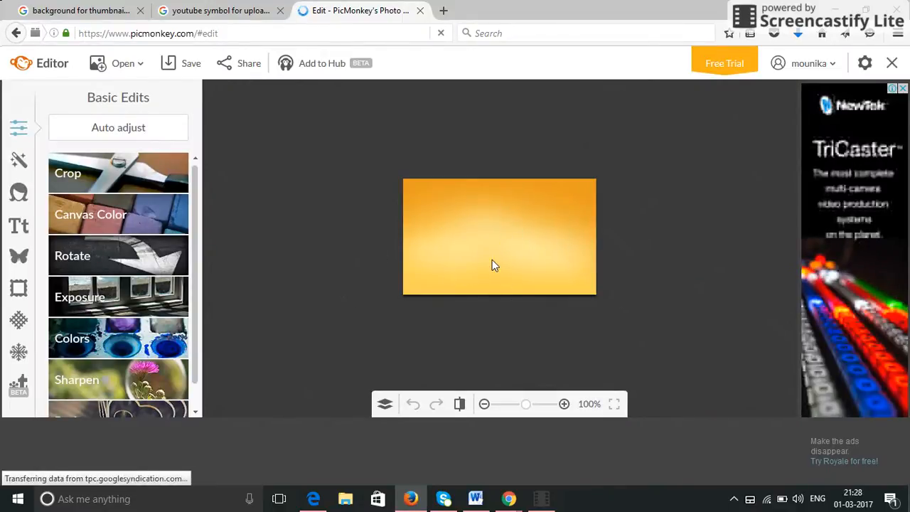
Step: Add image 2 from the computer's Desktop as a custom overlay on the orange background
click(19, 257)
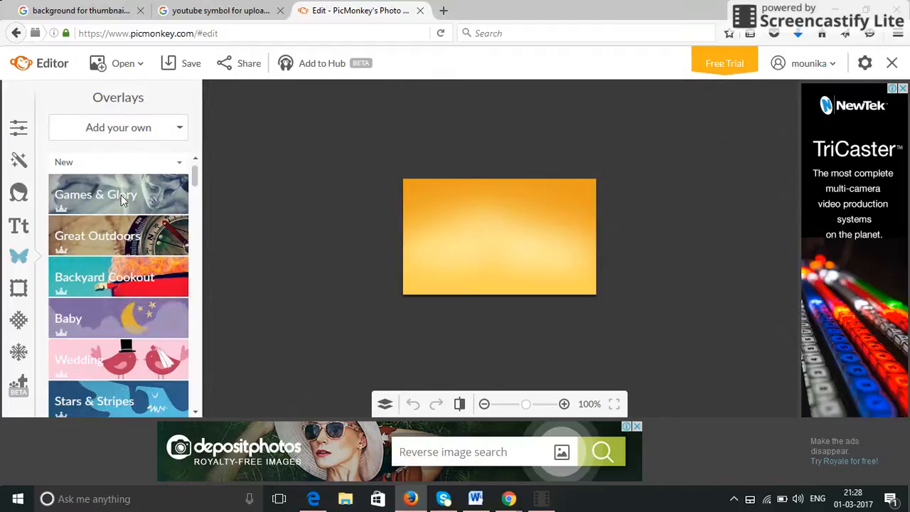
click(143, 133)
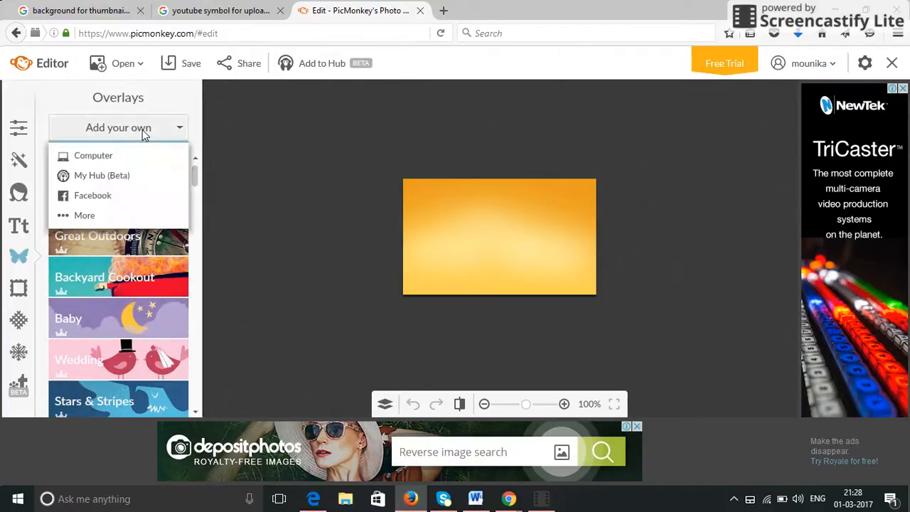
click(135, 157)
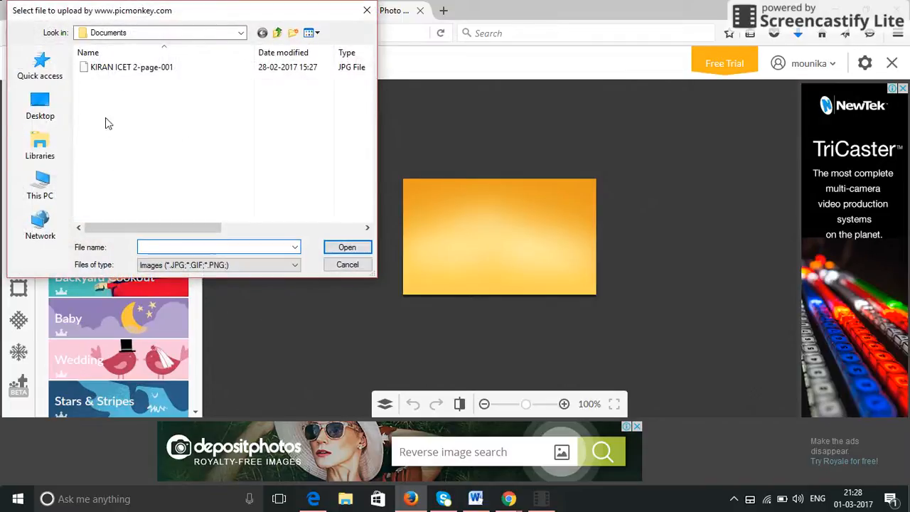
click(44, 114)
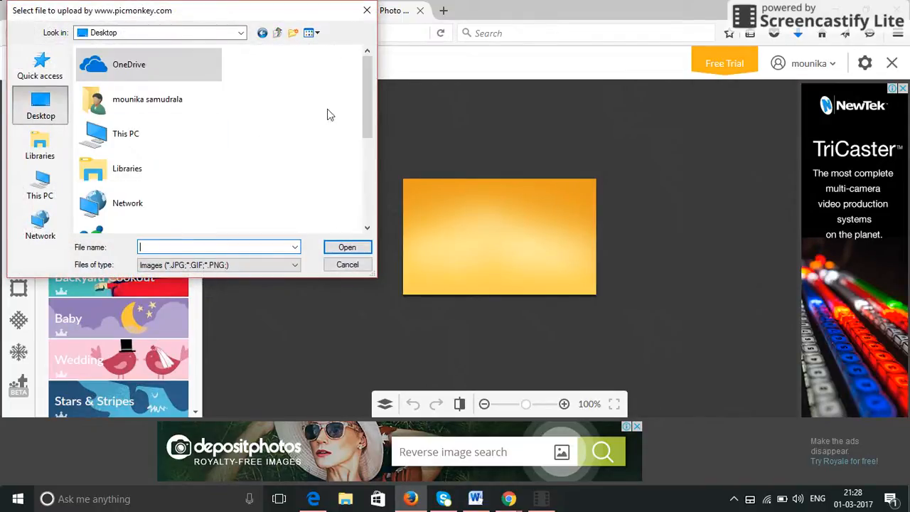
drag(362, 104, 370, 187)
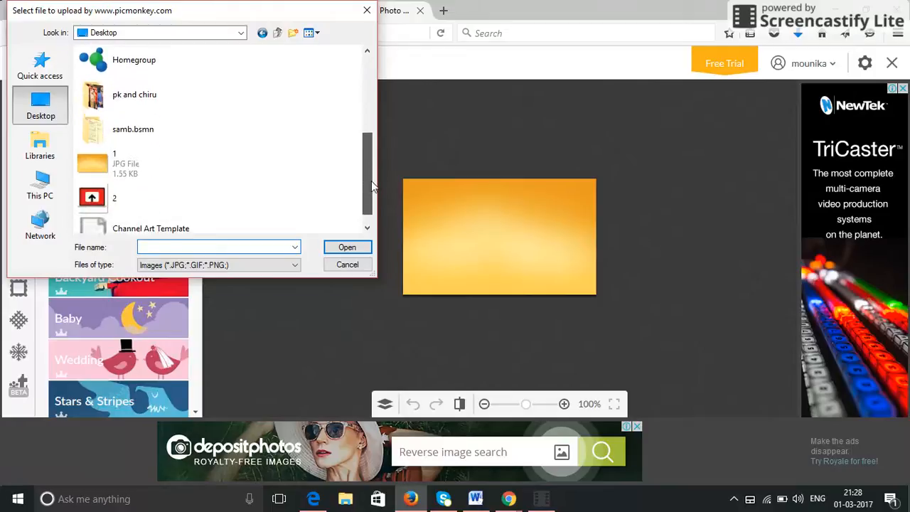
click(174, 196)
click(336, 253)
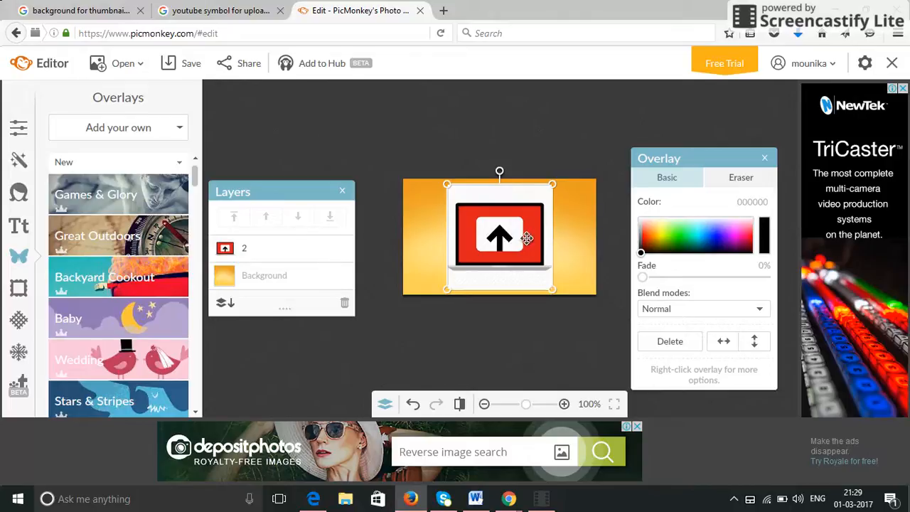
Step: Align the laptop overlay with the canvas's upper-left corner, enlarge it to the full canvas height, and close the layer list
drag(526, 238, 483, 235)
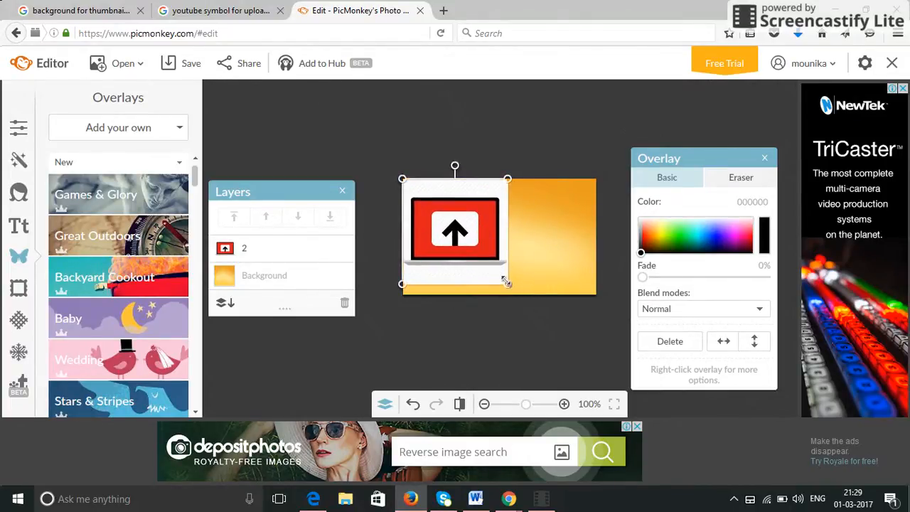
drag(506, 282, 518, 297)
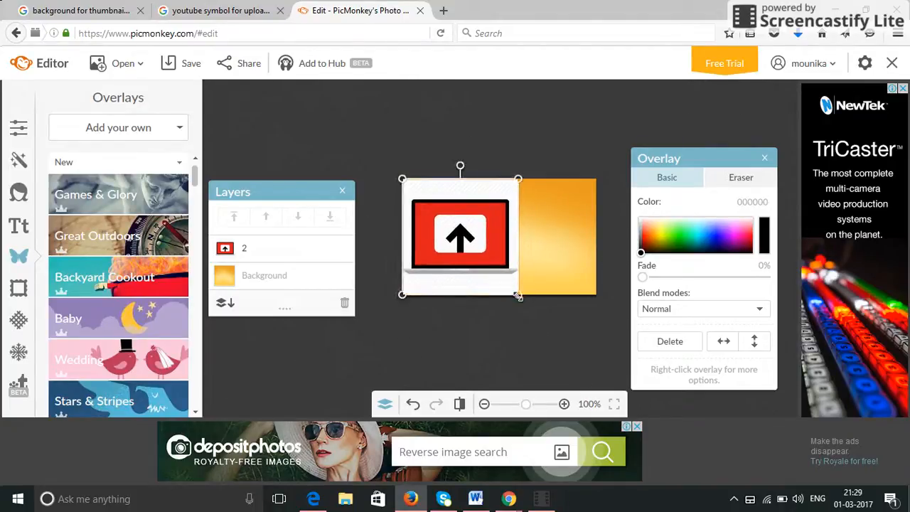
click(466, 325)
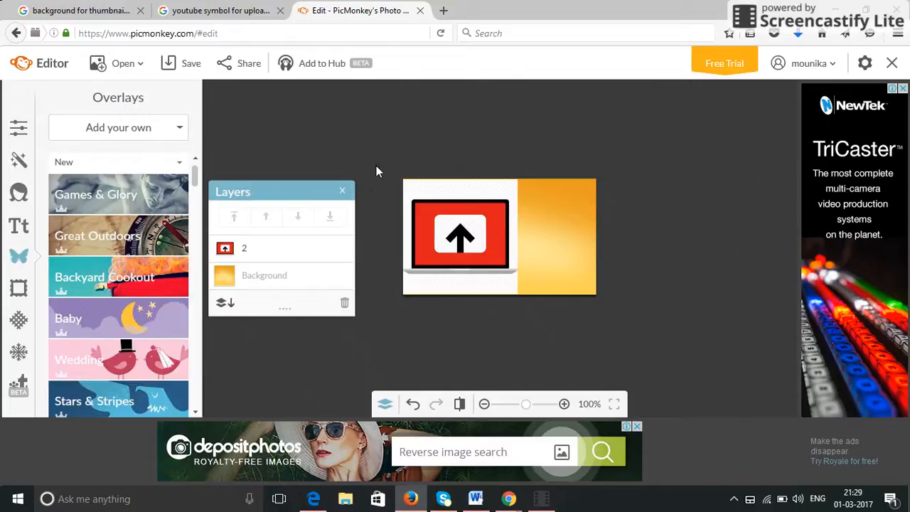
click(341, 190)
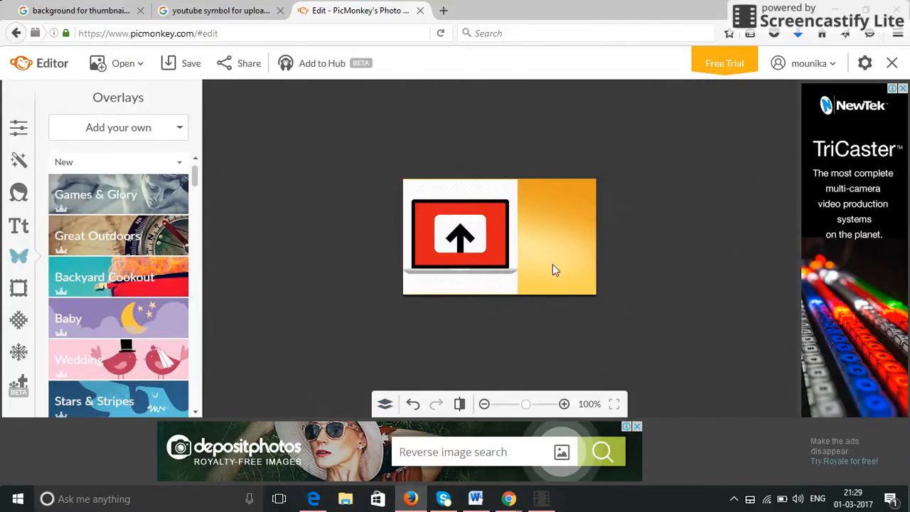
Step: Add an Arial text box and place it at the top of the orange area beside the laptop picture
click(17, 232)
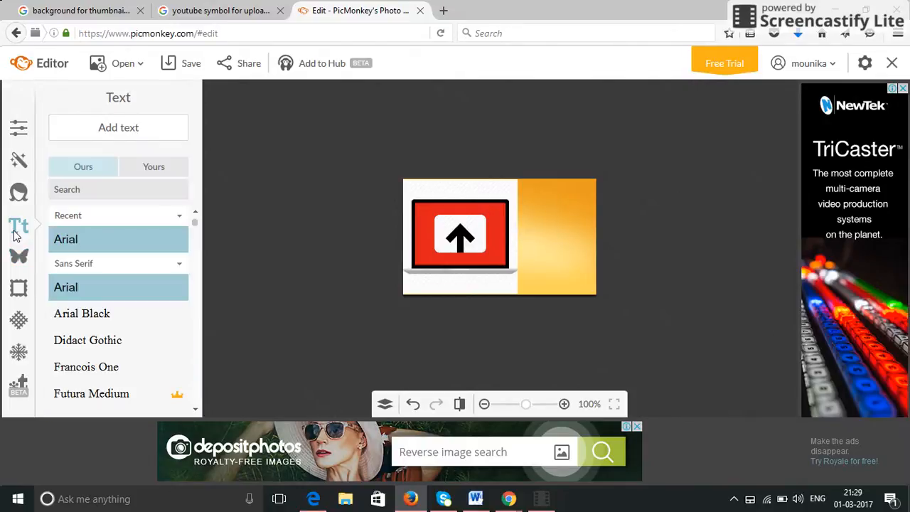
click(143, 132)
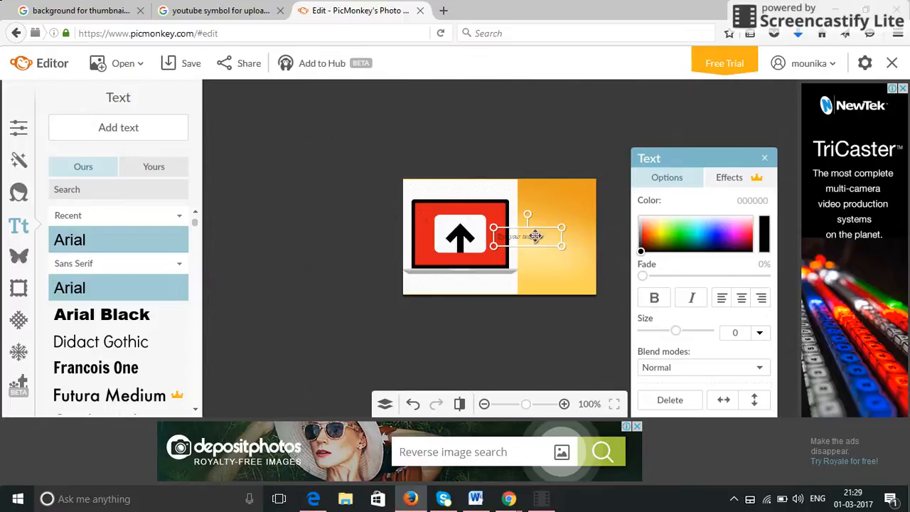
drag(532, 238, 560, 196)
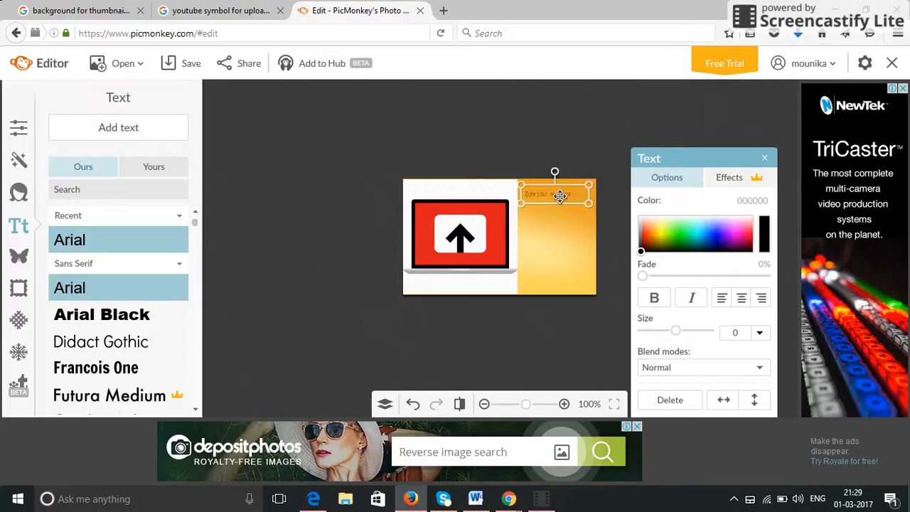
Step: Enter "How to upload a video in youtube channel" as the caption in the text box
double_click(560, 196)
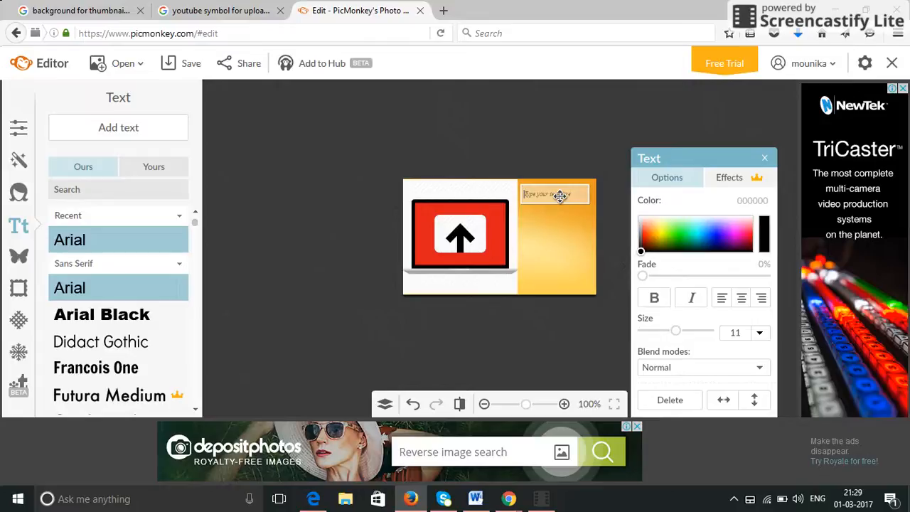
text(h)
key(BackSpace)
key(BackSpace)
text(Ho)
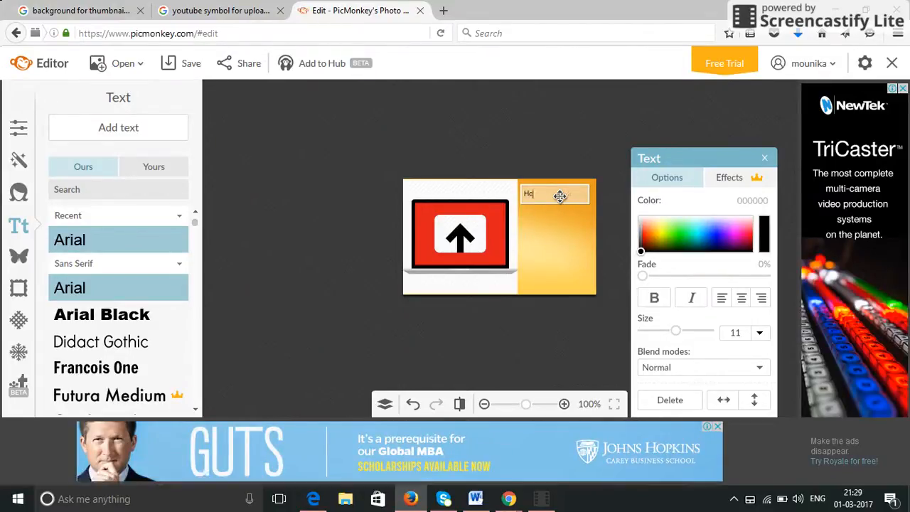
text(w to upload a video in youtube )
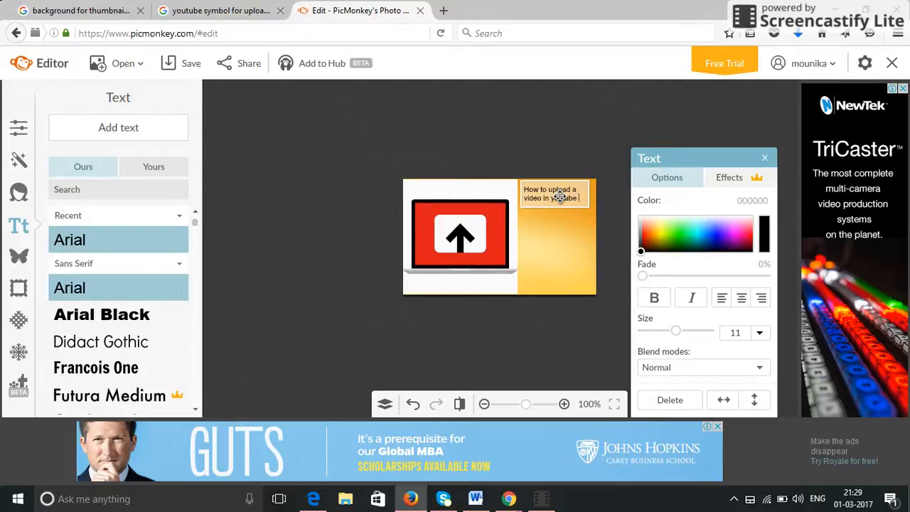
text(channel)
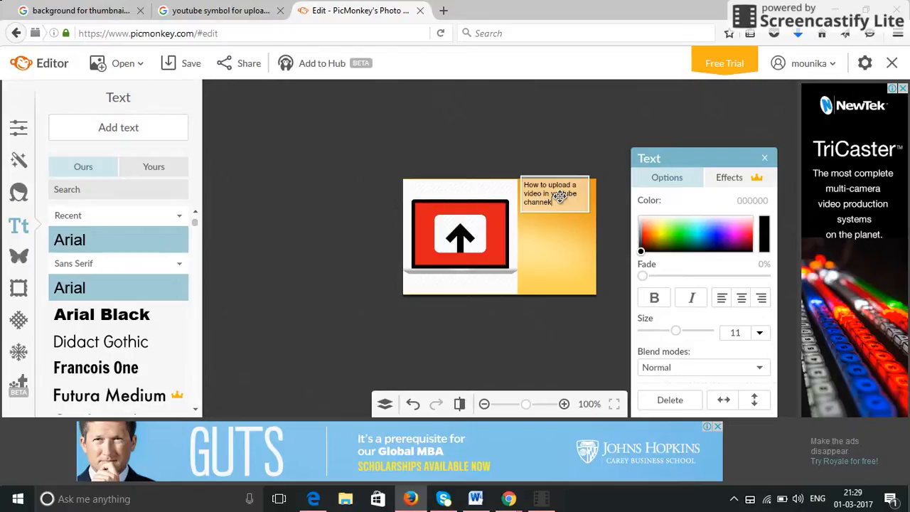
key(BackSpace)
scroll(556, 199, up, 2)
scroll(556, 199, down, 1)
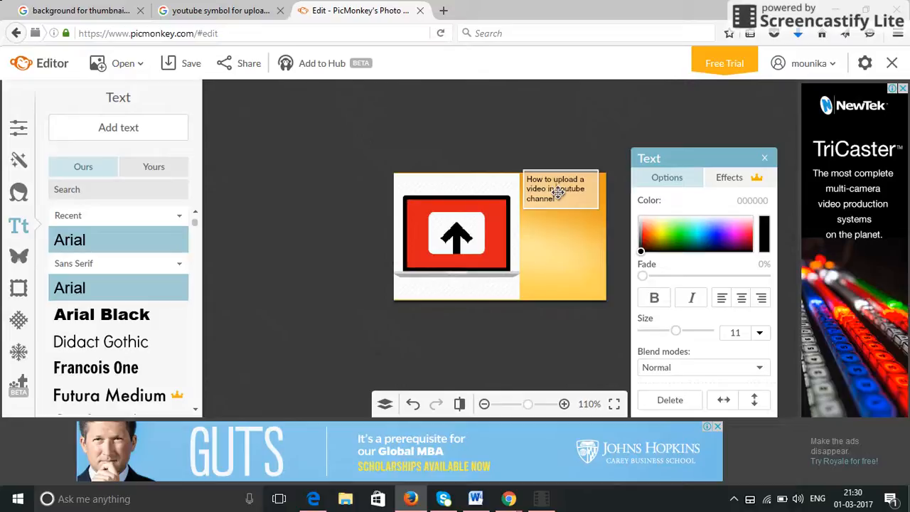
click(564, 240)
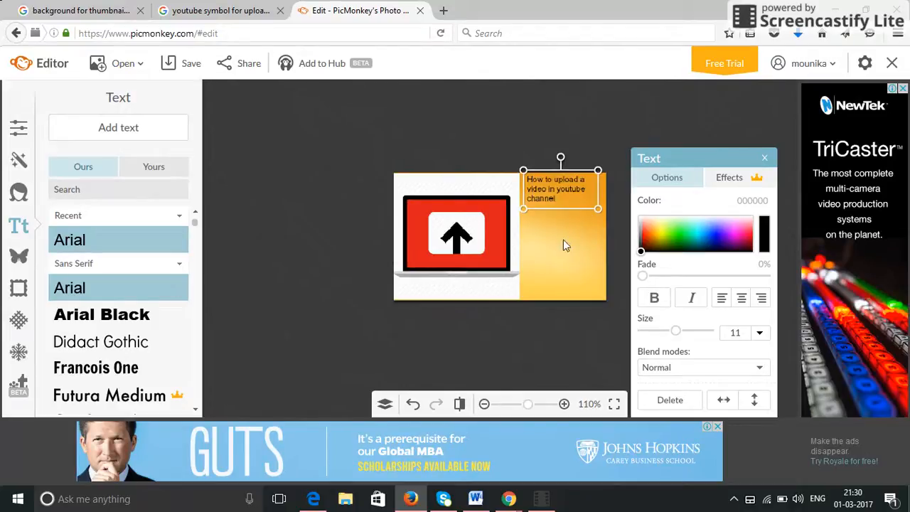
Step: Shift the caption slightly down so its box lies fully inside the orange area
drag(563, 186, 564, 193)
double_click(563, 193)
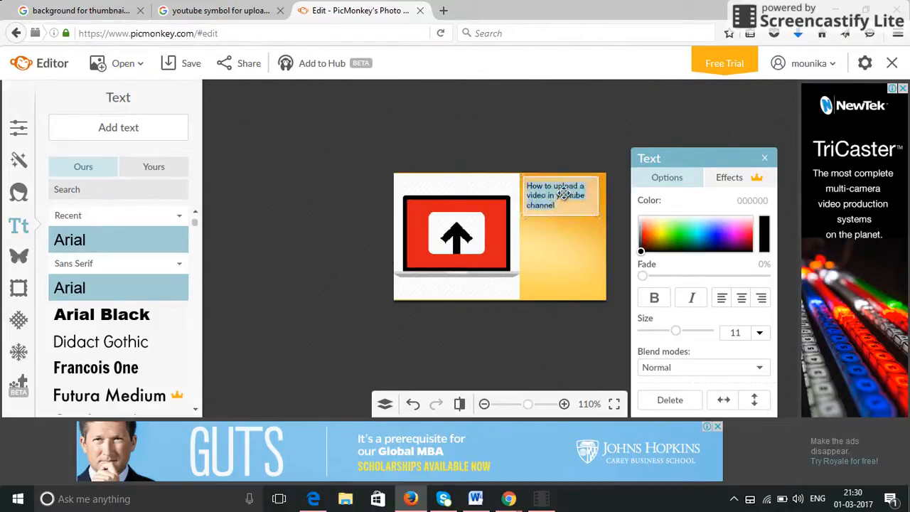
click(563, 200)
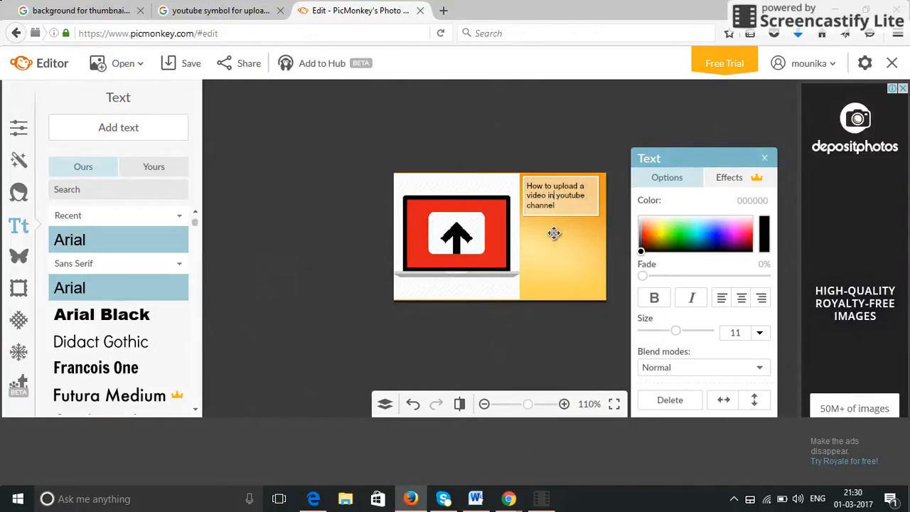
click(552, 232)
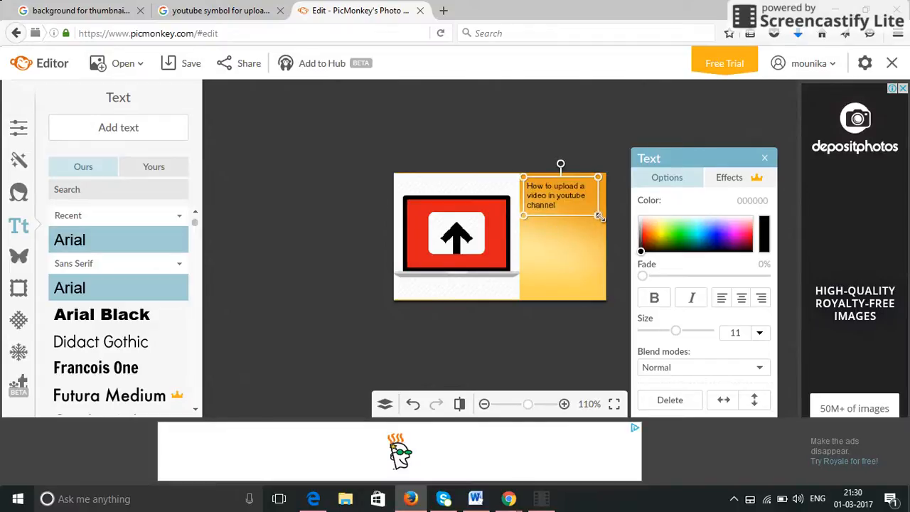
Step: Scale up the caption's text box to font size 16, with its left edge against the laptop picture
scroll(596, 218, up, 3)
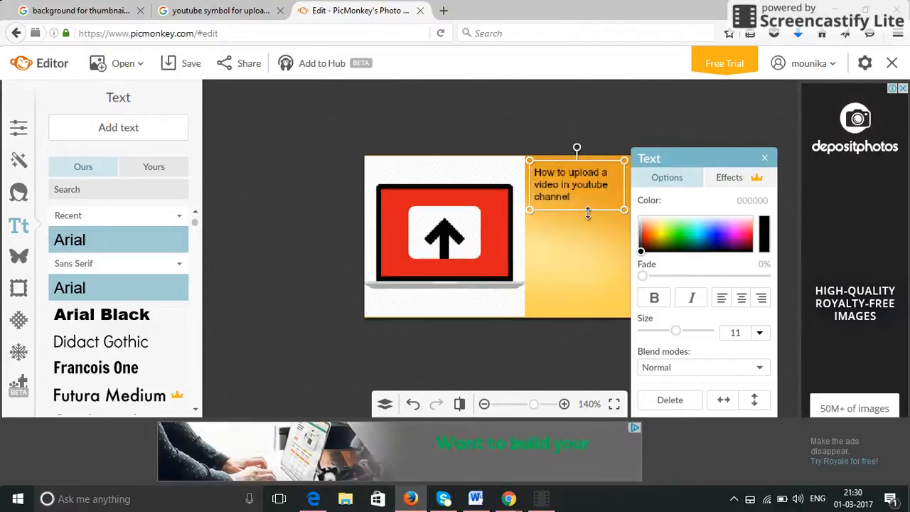
drag(610, 211, 599, 236)
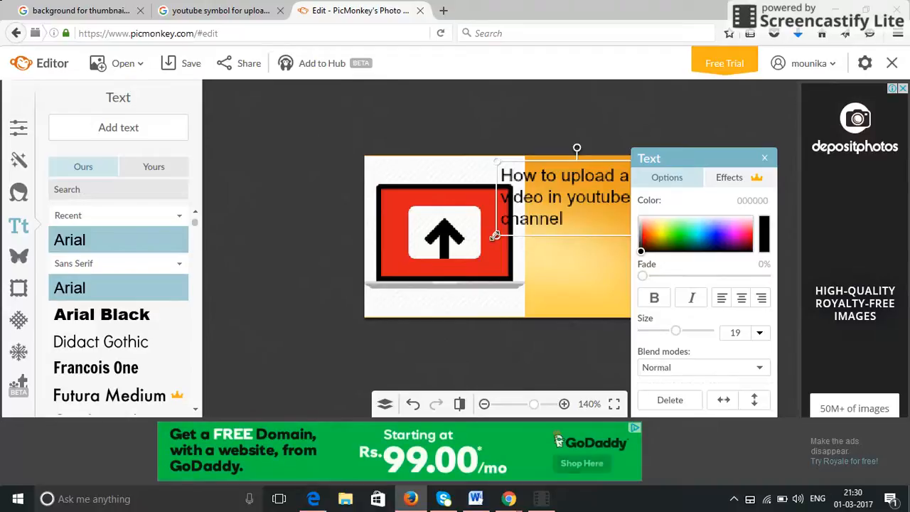
drag(495, 235, 518, 227)
click(540, 144)
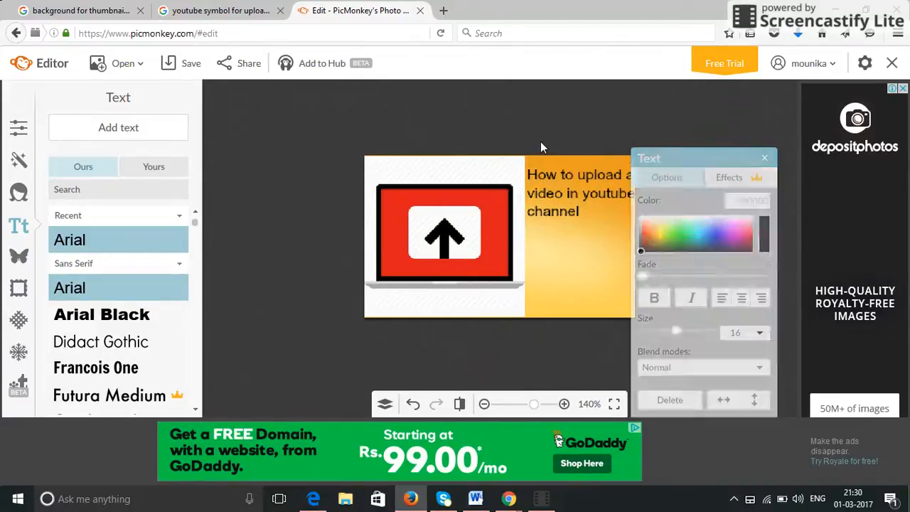
Step: Set the caption's font size to 24
click(604, 186)
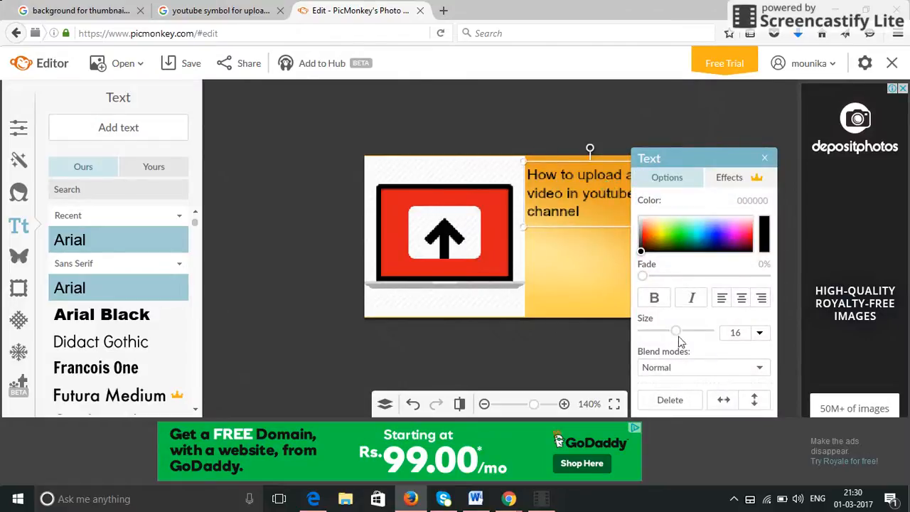
click(759, 336)
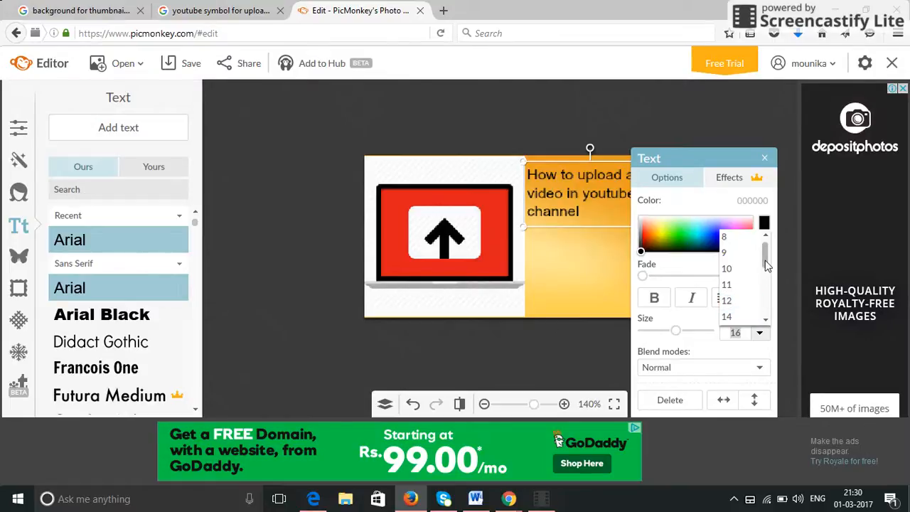
drag(765, 258, 767, 268)
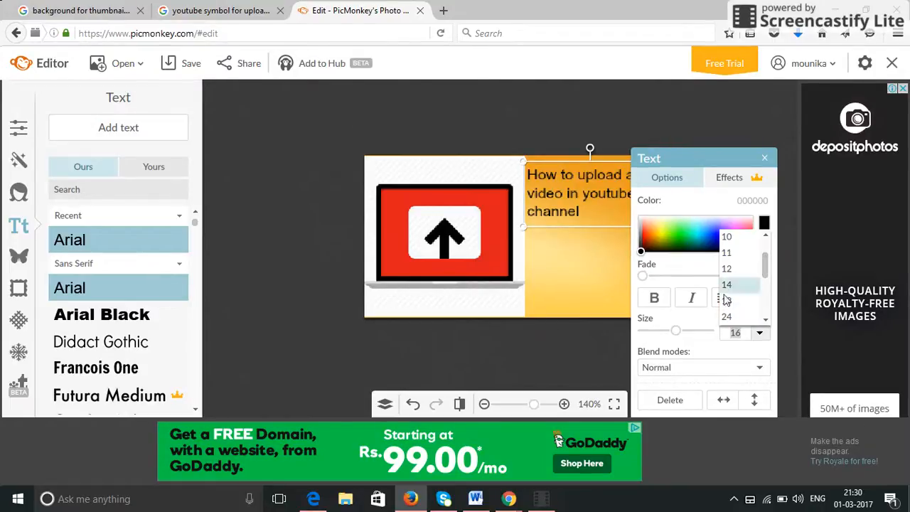
click(725, 317)
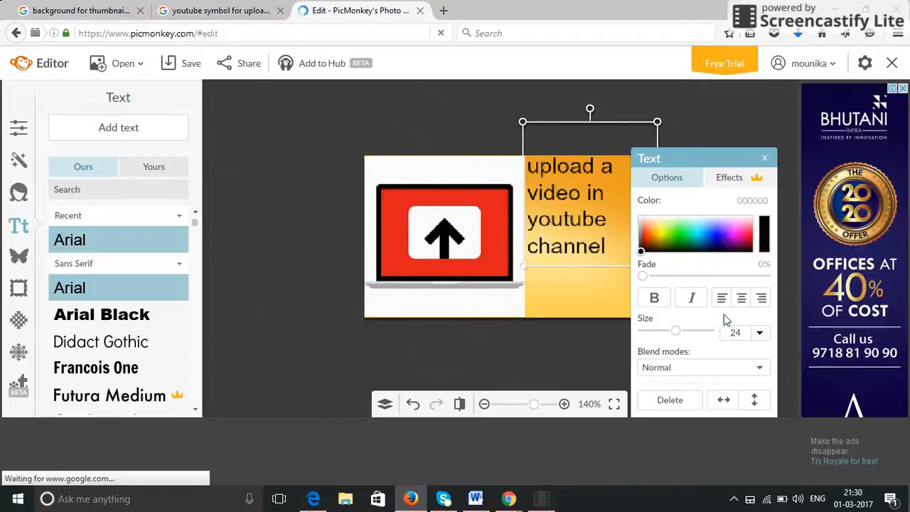
click(441, 117)
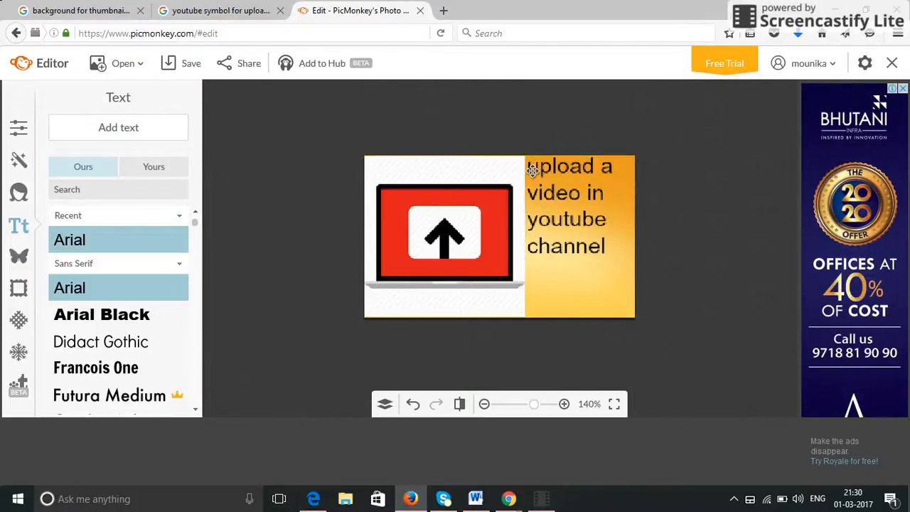
Step: Move the enlarged caption down so all its lines fit on the orange area
click(561, 195)
drag(562, 195, 569, 234)
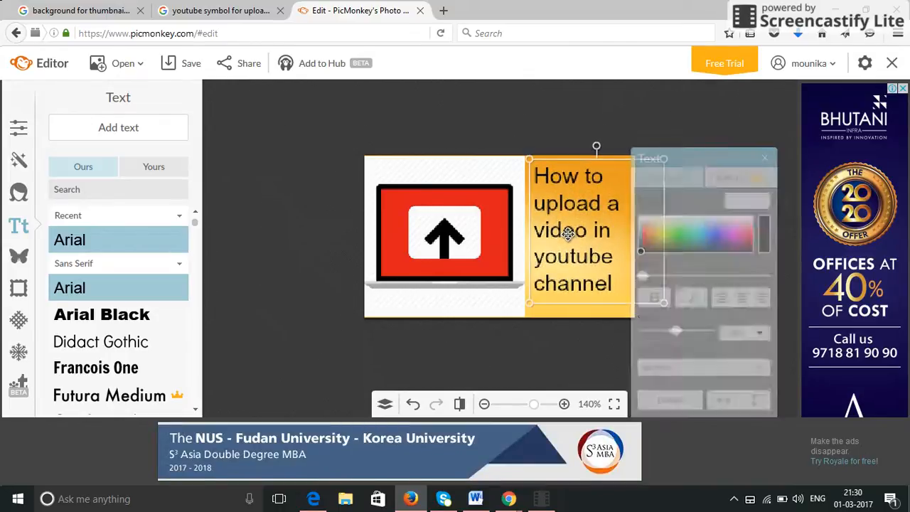
click(398, 143)
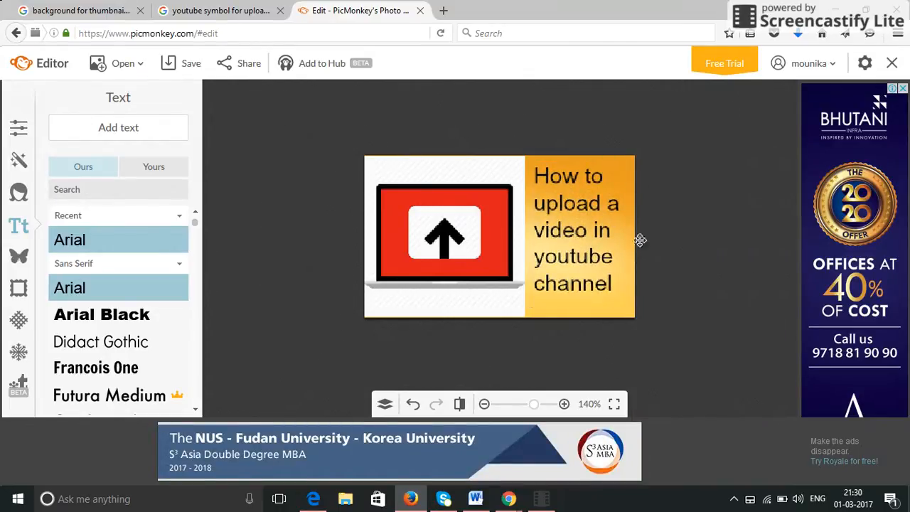
Step: Change the caption's text color to dark blue 000e98
click(578, 222)
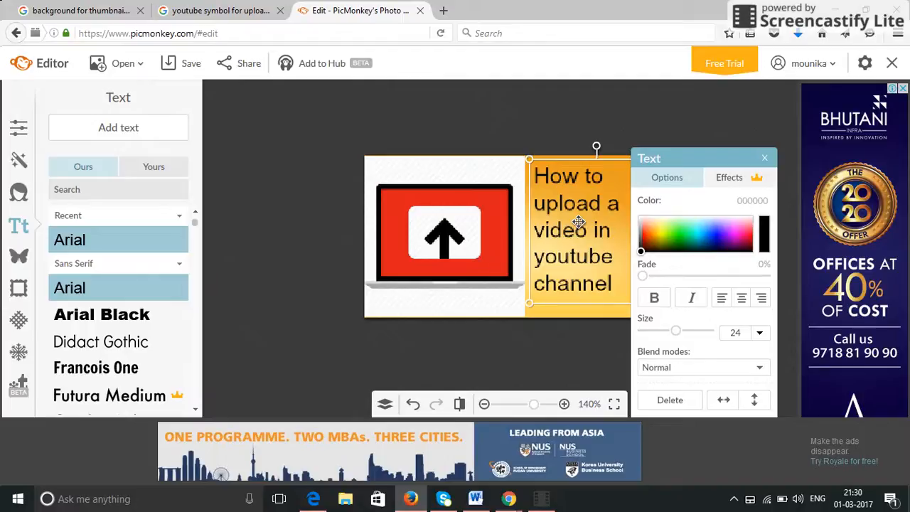
click(667, 250)
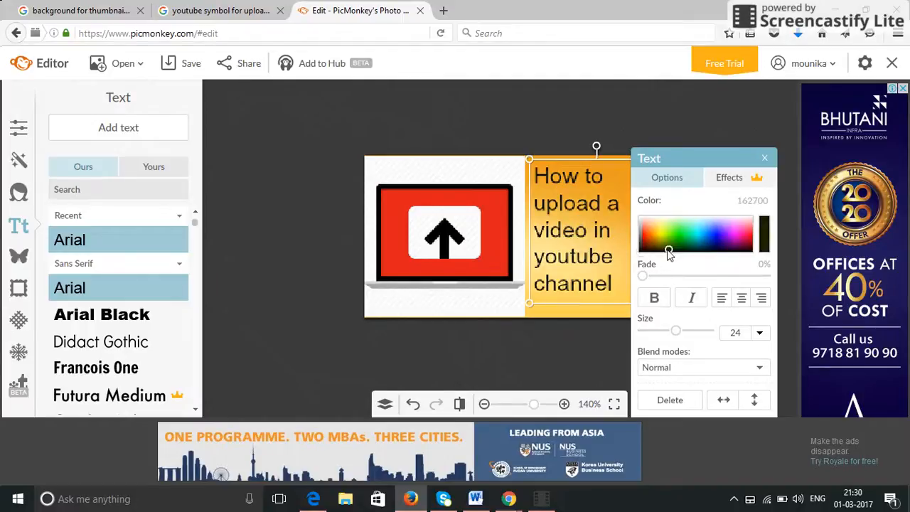
click(609, 214)
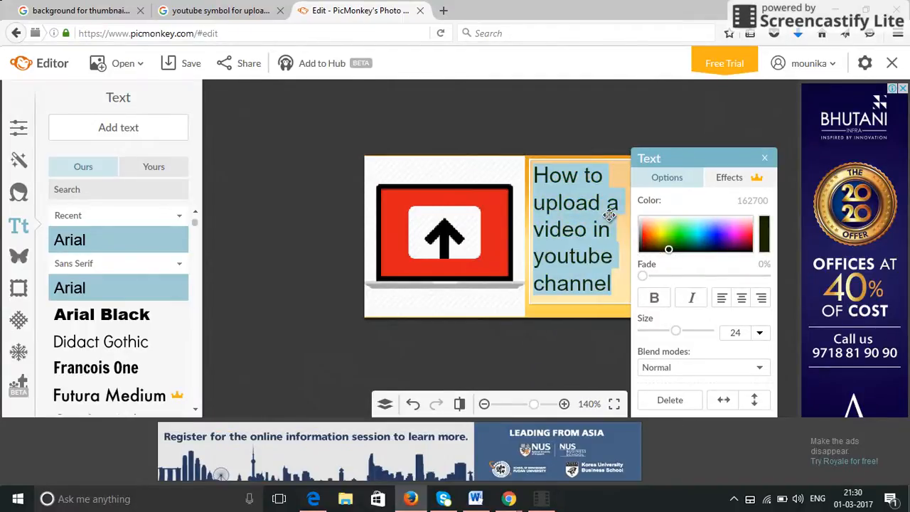
click(697, 238)
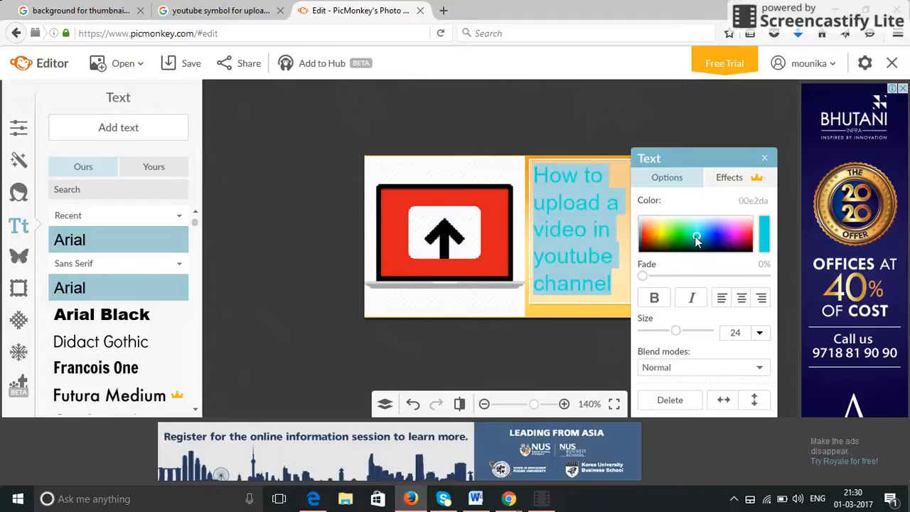
click(714, 241)
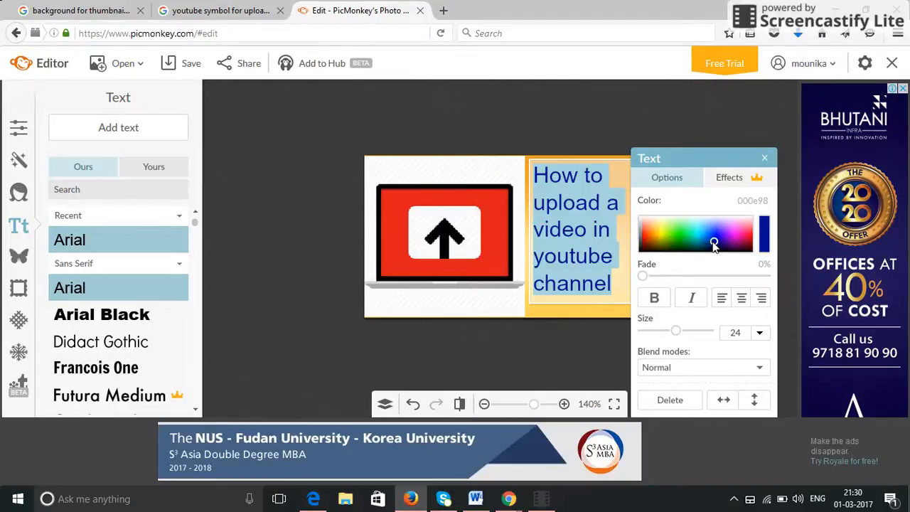
click(543, 129)
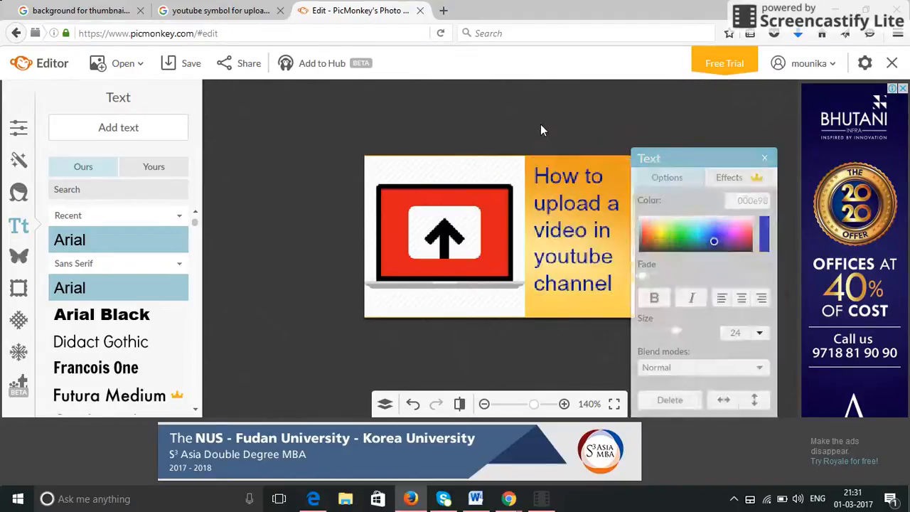
Step: Nudge the blue caption slightly down to center it vertically on the orange area
click(575, 218)
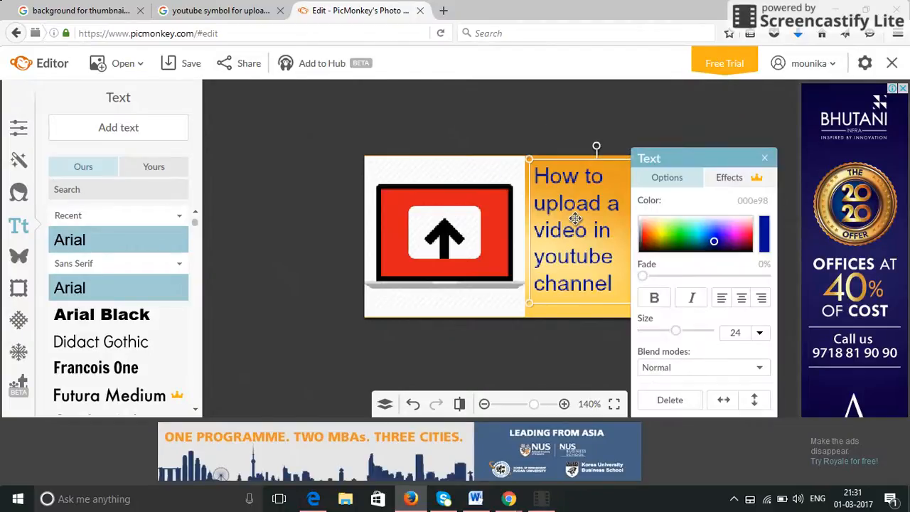
click(574, 218)
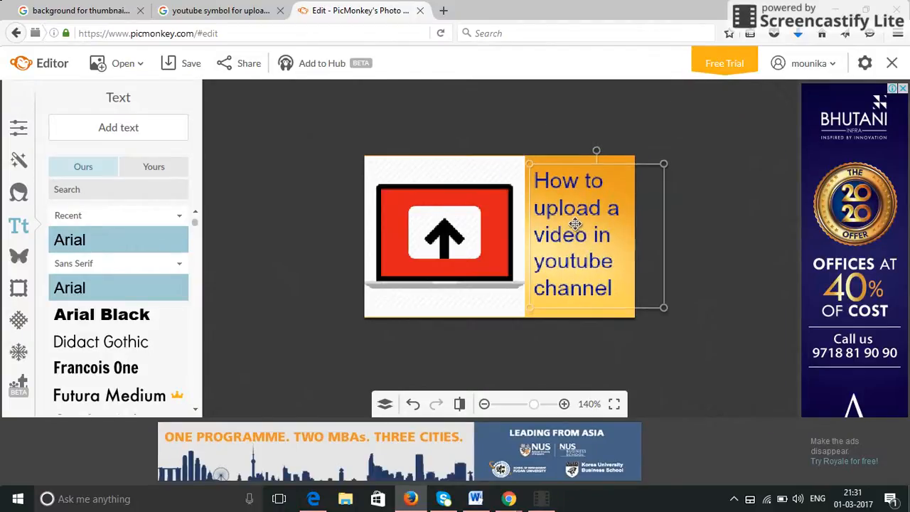
click(377, 135)
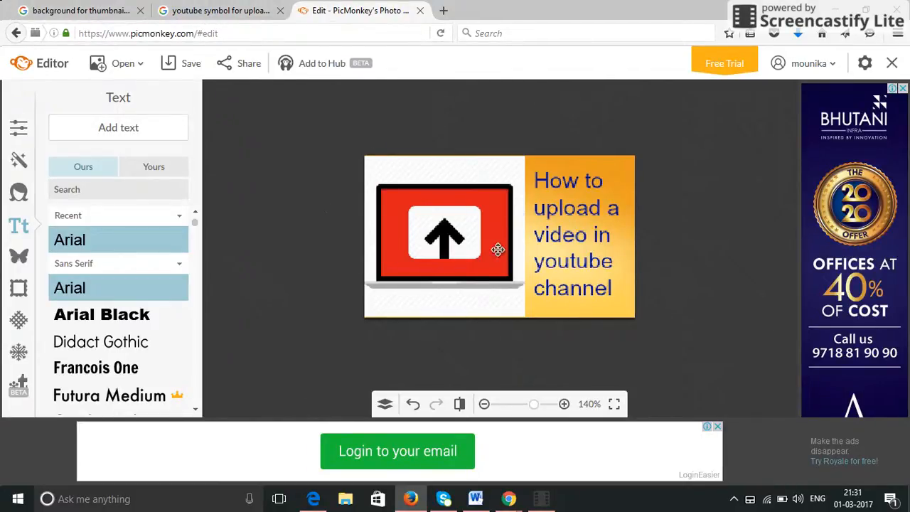
Step: Download the finished thumbnail as 1.jpg in Pierce quality and check it in the browser's download list
click(185, 68)
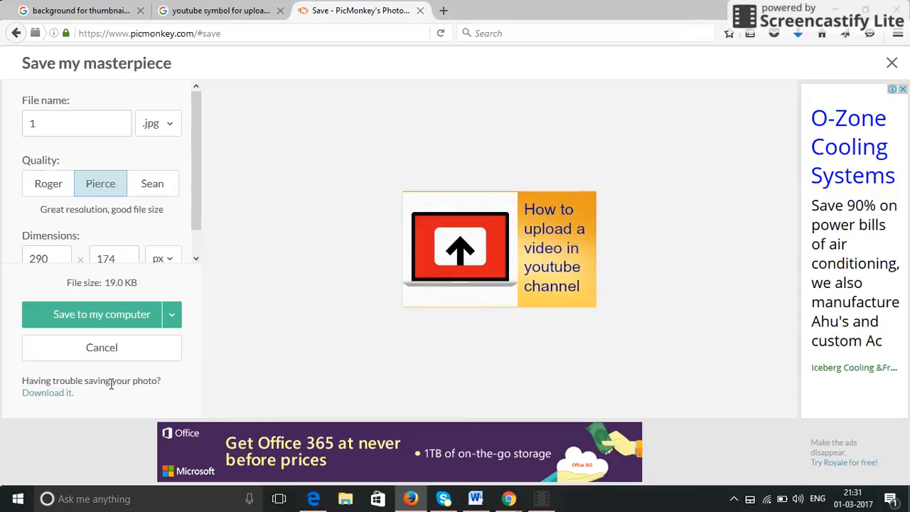
click(59, 393)
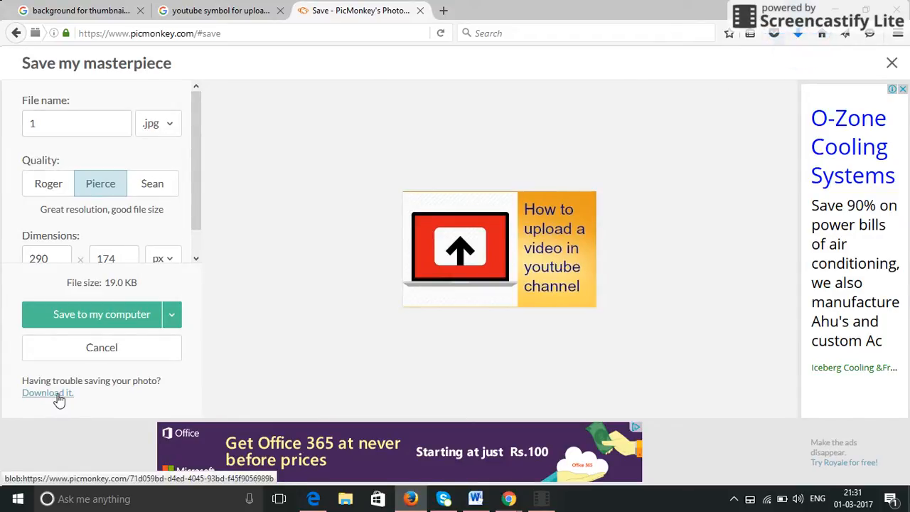
click(796, 39)
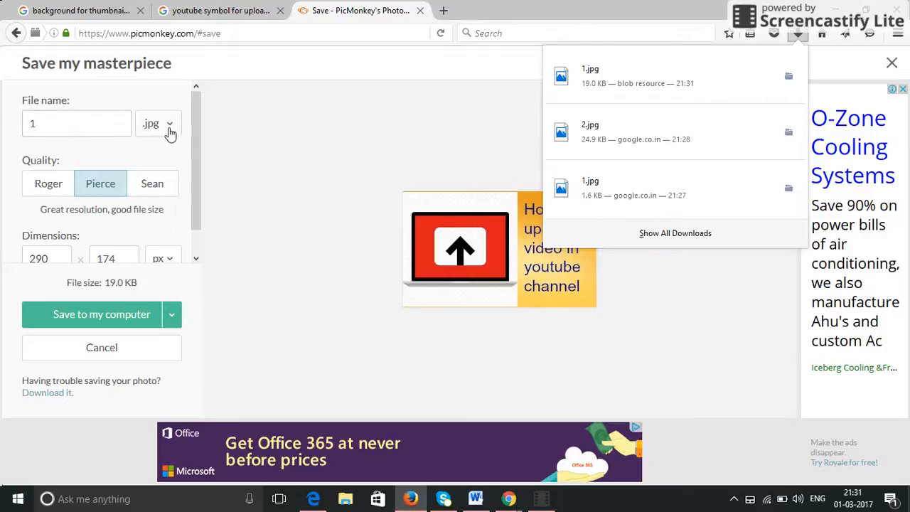
click(475, 111)
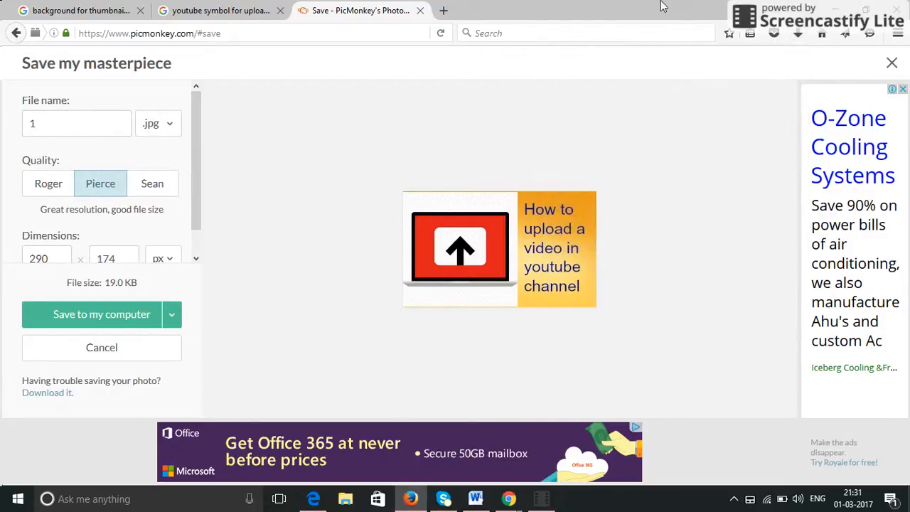